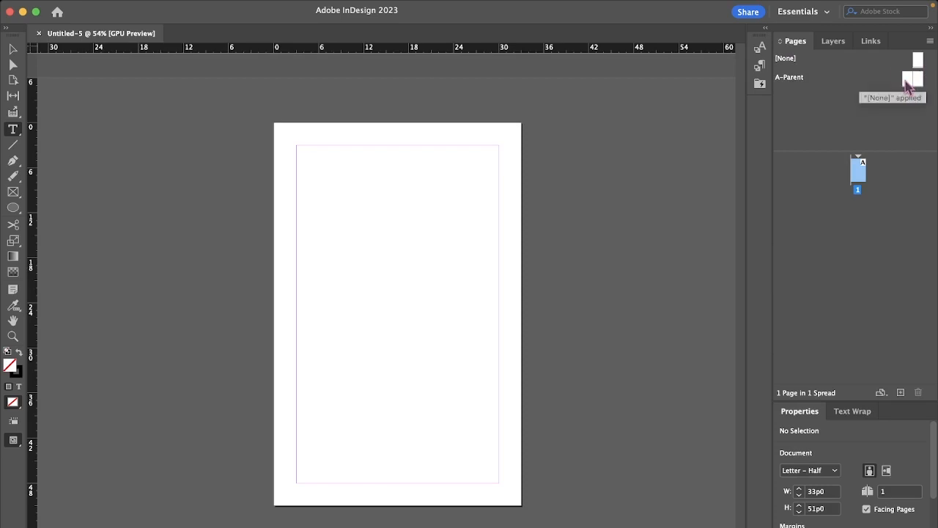
Step: Open the A-Parent spread for editing with both of its pages in view
left_click_drag(922, 66, 912, 81)
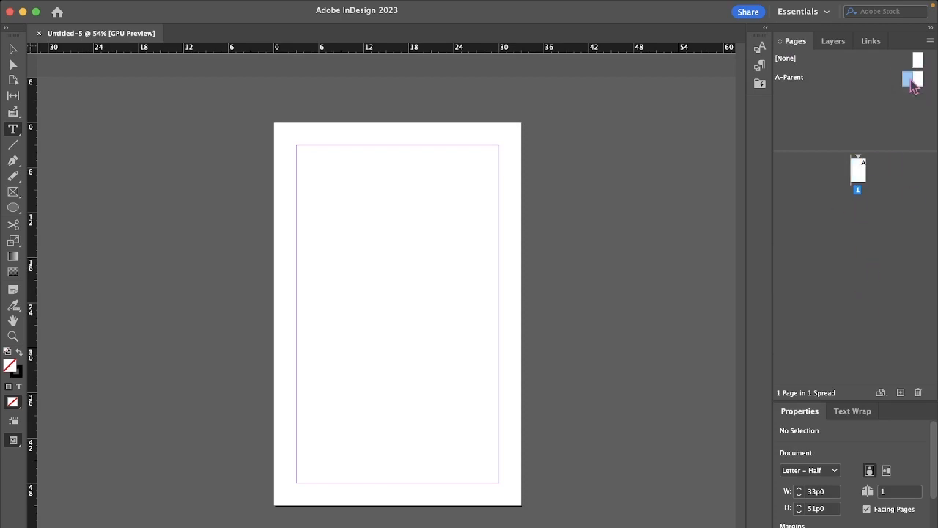
double_click(912, 83)
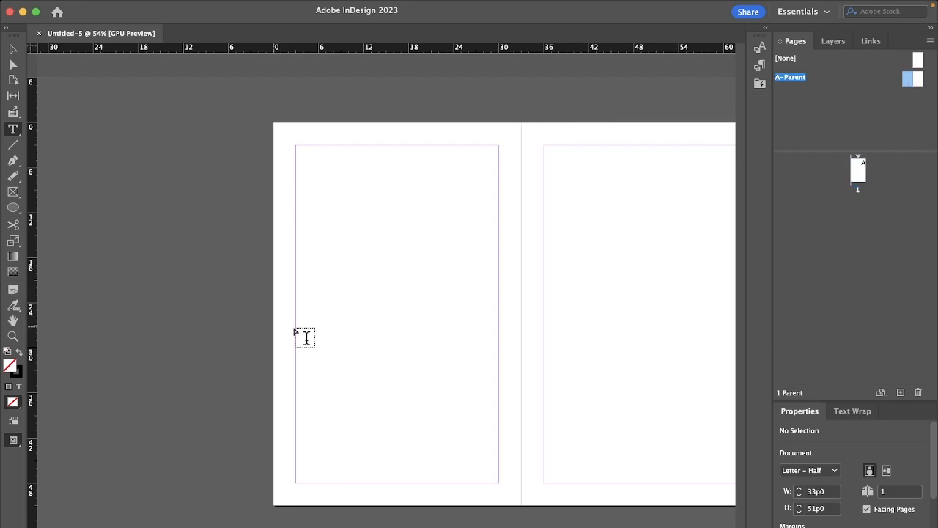
scroll(304, 337, "right", 2)
scroll(306, 337, "right", 1)
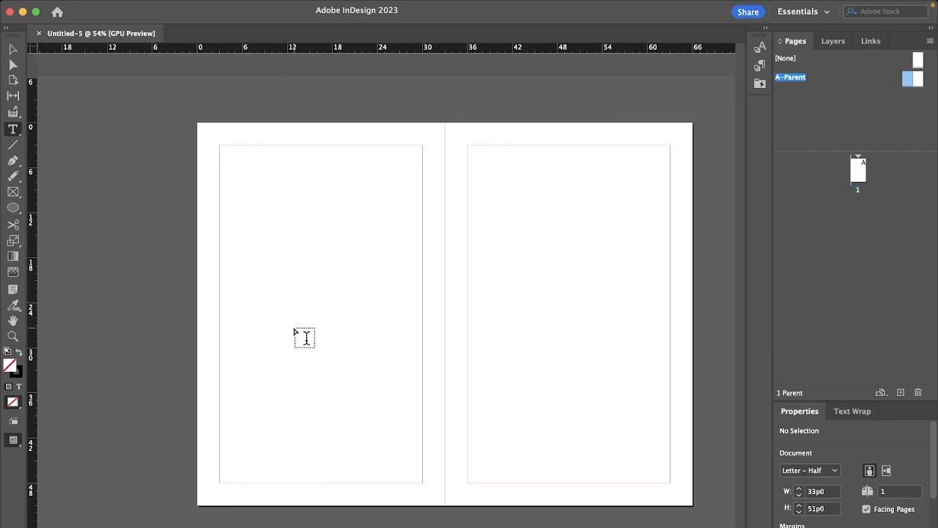
Step: Draw a rectangle frame covering the whole left parent page, 33p0 wide by 51p0 high
left_click(12, 191)
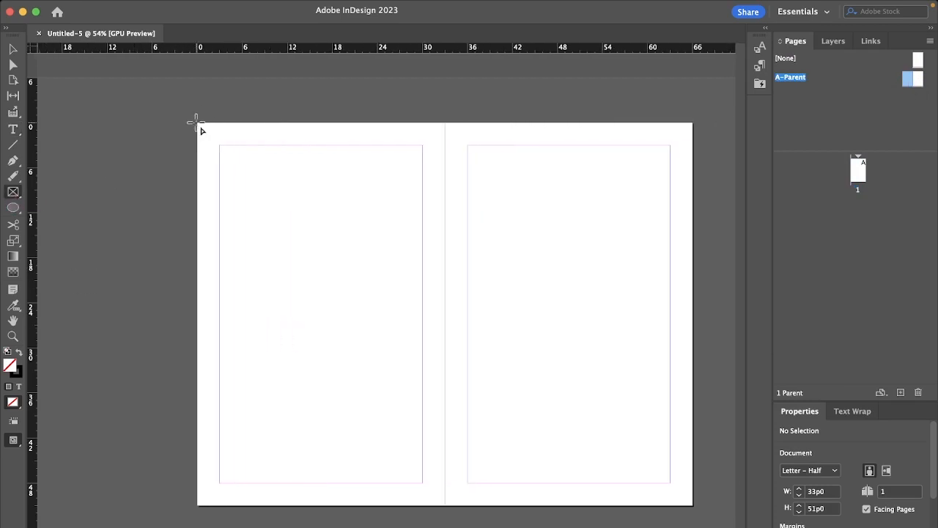
left_click_drag(197, 122, 445, 510)
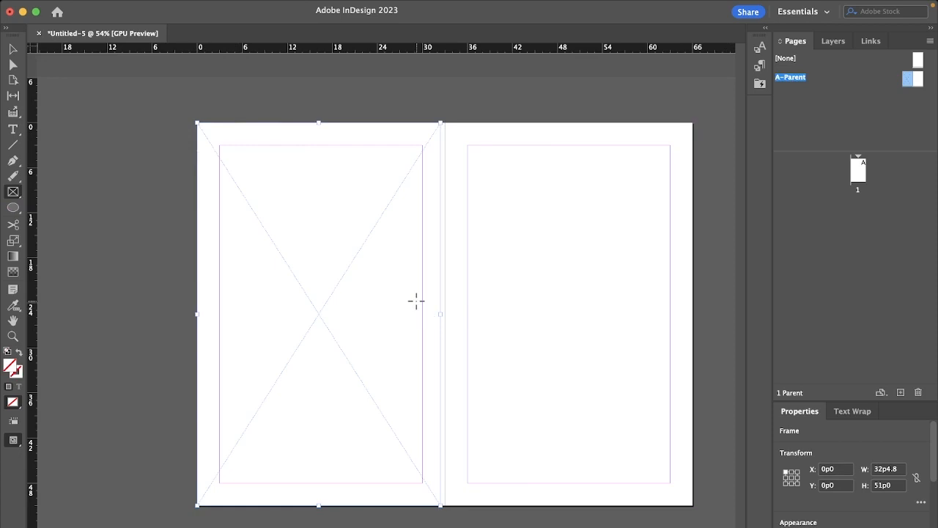
mouse_move(441, 313)
left_mouse_down()
mouse_move(461, 312)
mouse_move(445, 313)
left_mouse_up()
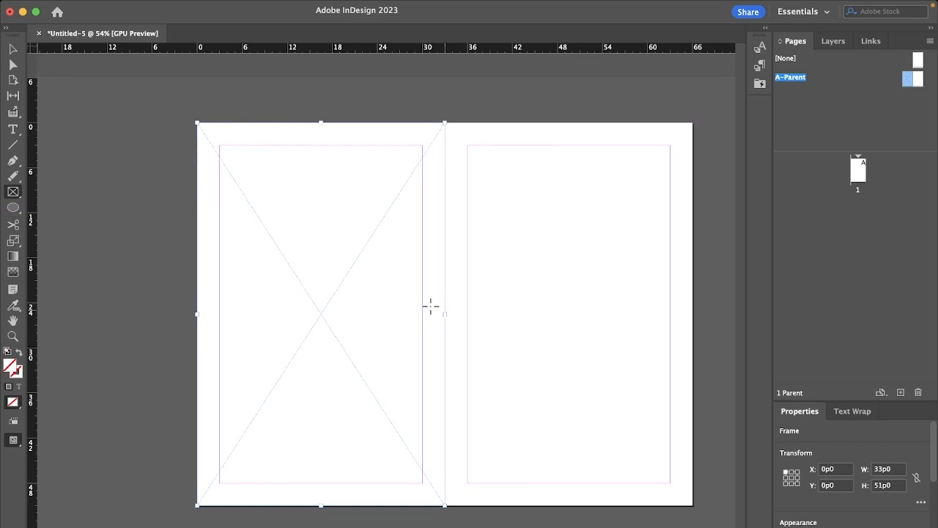
Step: Add a text frame about 27p0 by 6p3.6 at the right page's top margin, enter "Big Ol Text" and select the text
left_click(13, 129)
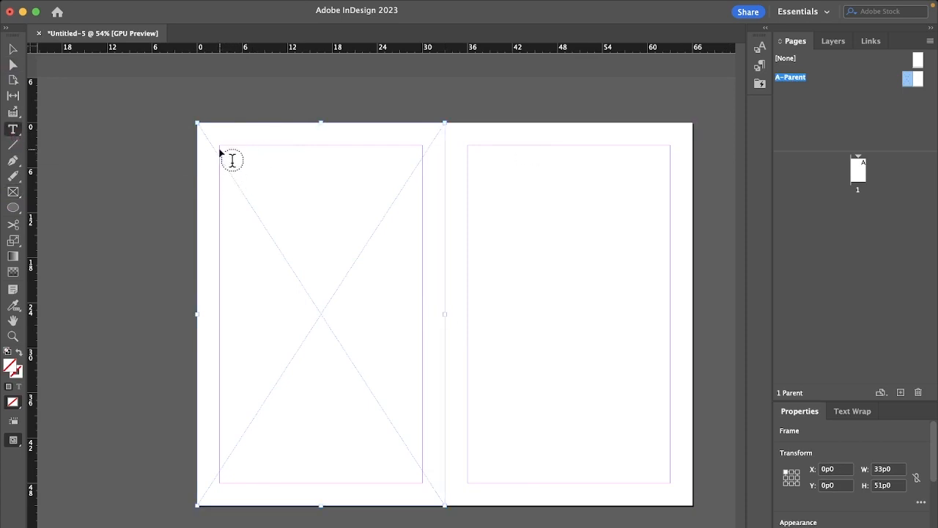
left_click_drag(469, 147, 668, 191)
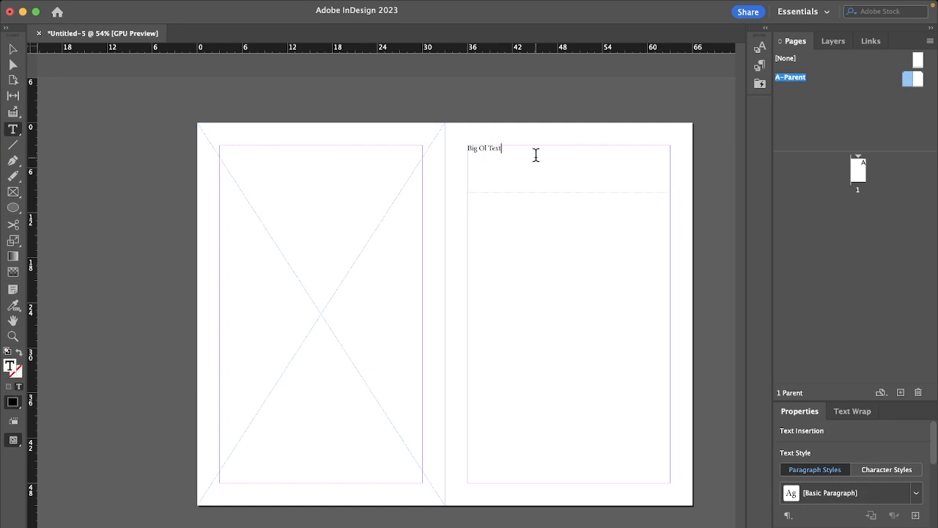
key("super+a")
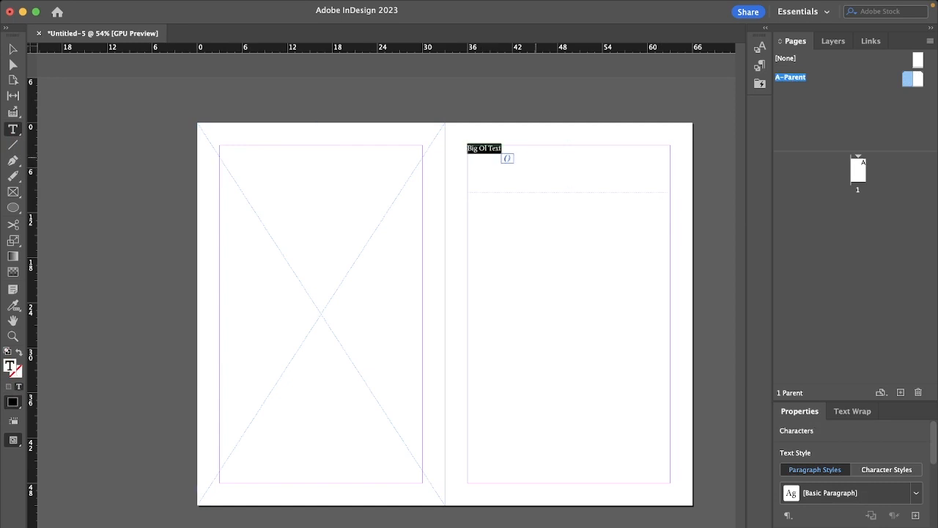
Step: Set the stroke weight of the selected "Big Ol Text" to 0.75 pt
scroll(836, 455, "down", 2)
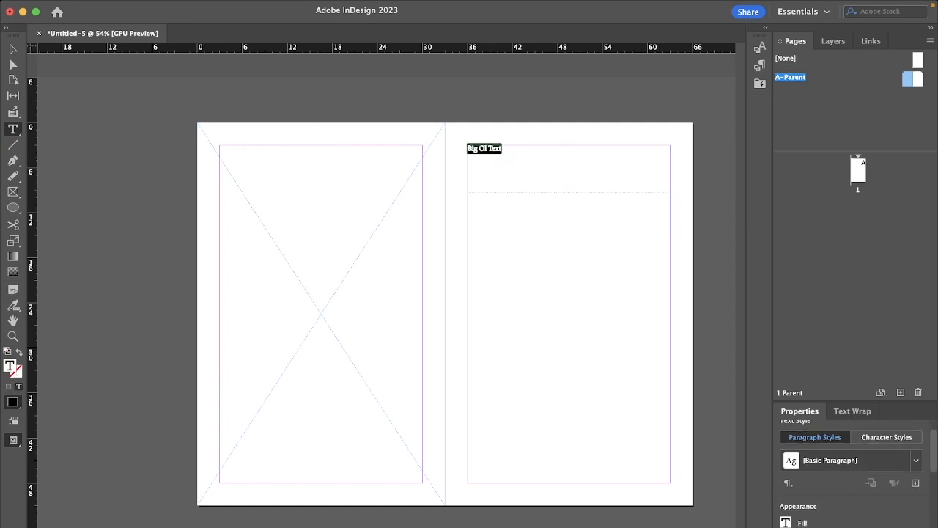
left_click(876, 526)
left_click(836, 510)
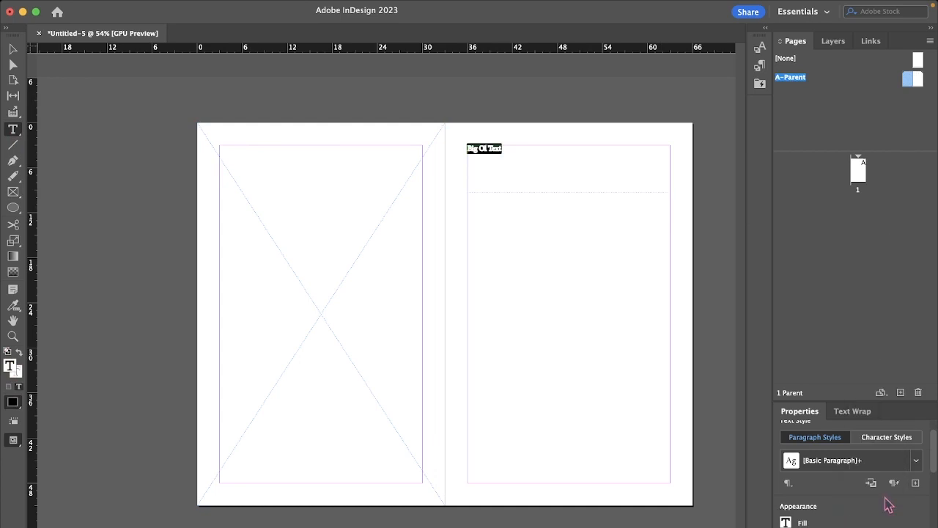
scroll(925, 513, "down", 5)
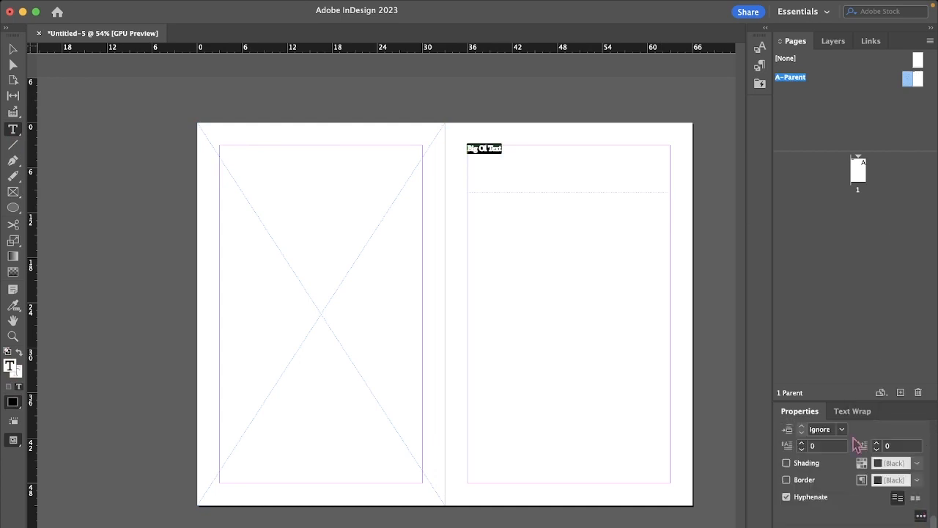
Step: Reset the stroke weight of "Big Ol Text" to 0 pt and set its font size to 60 pt
left_click_drag(814, 396, 814, 171)
scroll(916, 262, "up", 1)
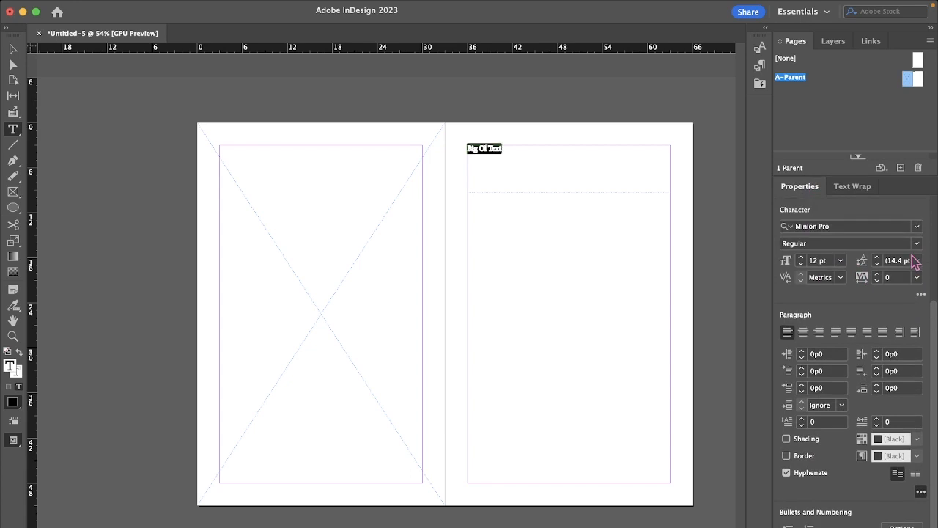
left_click(801, 261)
left_click(801, 260)
left_click(801, 261)
left_click(801, 260)
left_click(802, 261)
left_click(801, 260)
left_click(801, 261)
left_click(802, 261)
left_click(801, 260)
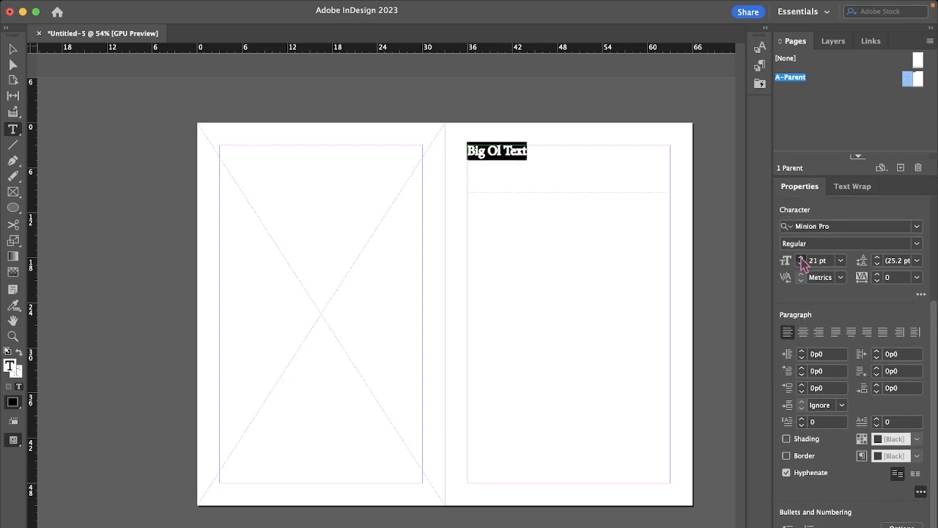
left_click(801, 260)
scroll(935, 323, "up", 5)
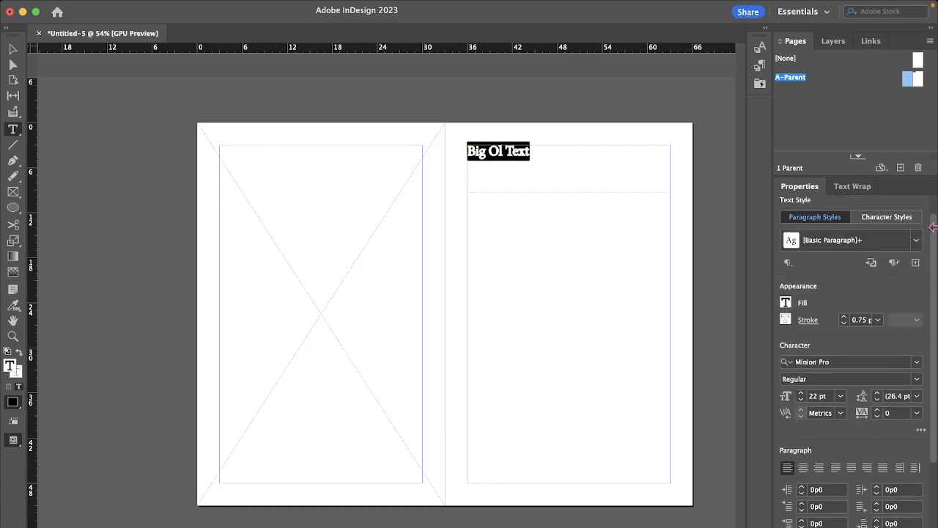
left_click(840, 419)
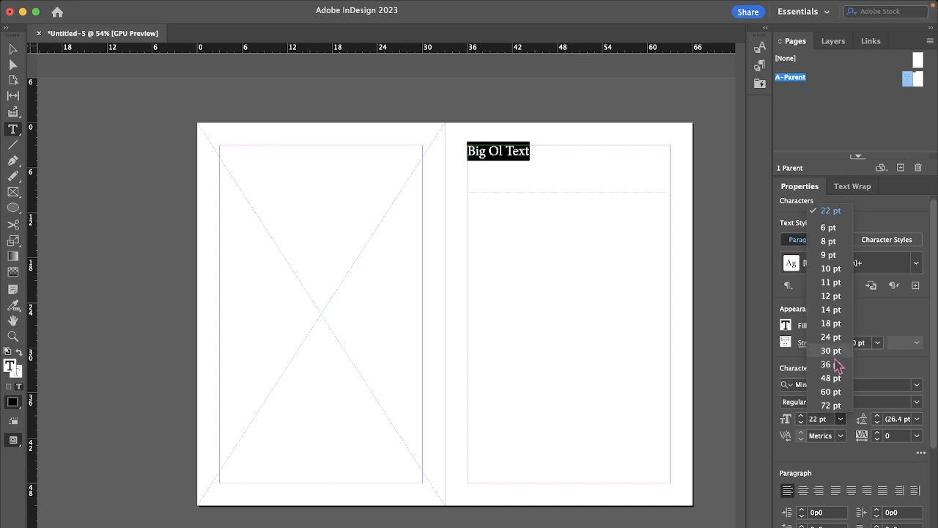
left_click(832, 364)
left_click(841, 416)
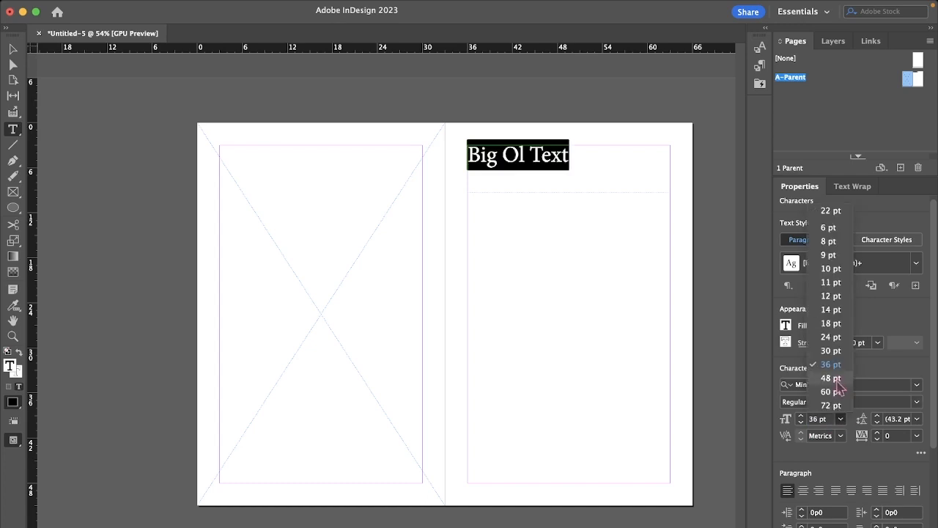
left_click(836, 391)
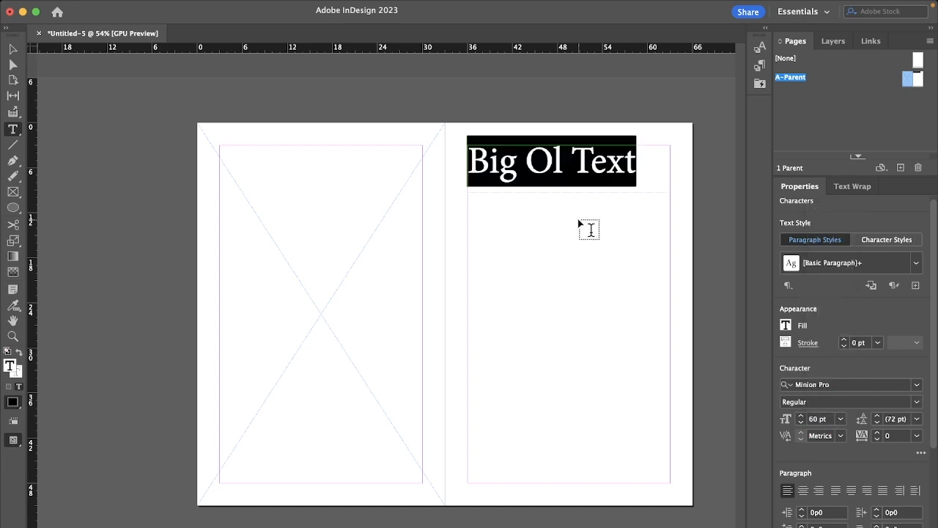
Step: Move the "Big Ol Text" frame to the left parent page, aligned with its margins at X 3p0, Y 3p0
left_click(591, 164)
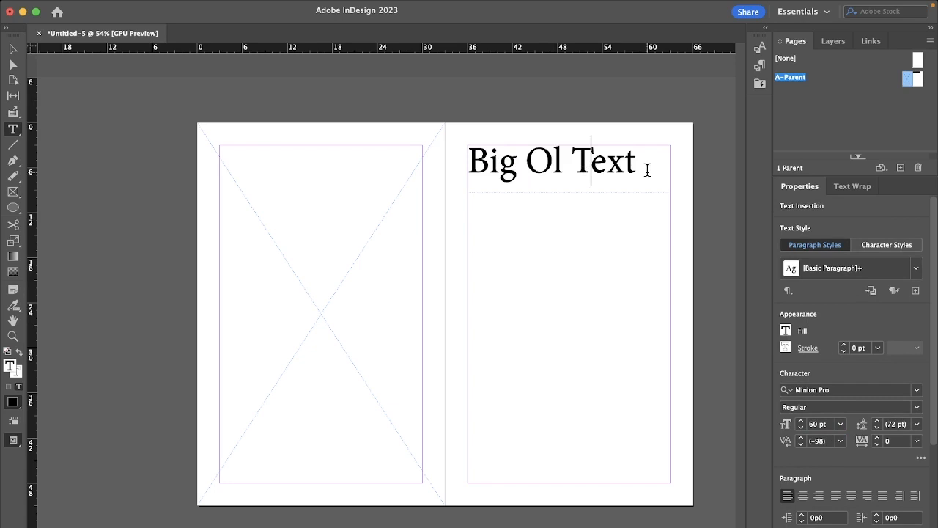
left_click(618, 212)
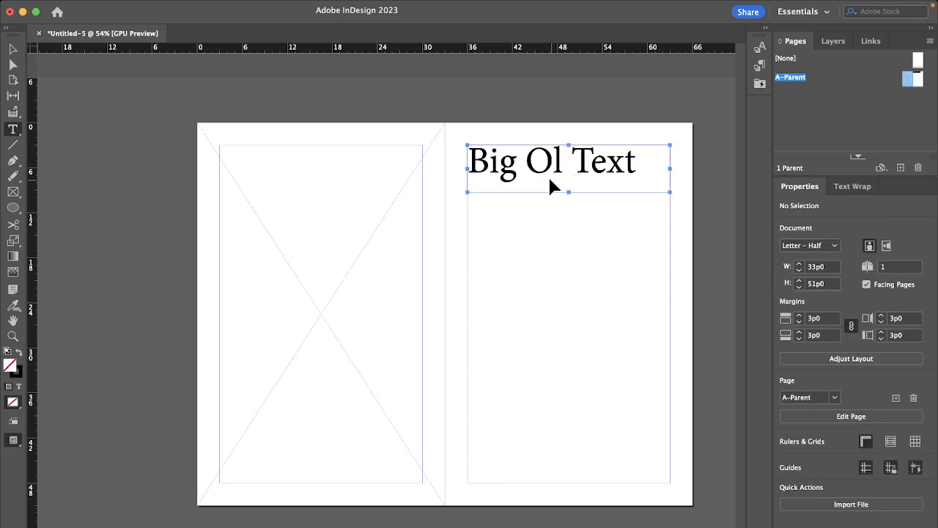
left_click_drag(549, 184, 302, 175)
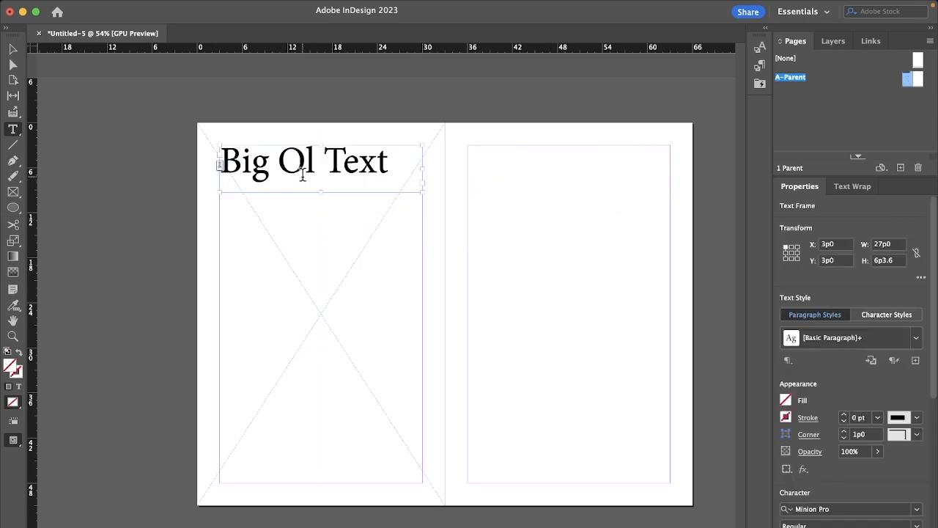
Step: Set the font of the "Big Ol Text" frame to Helvetica Bold and deselect it
left_click(815, 510)
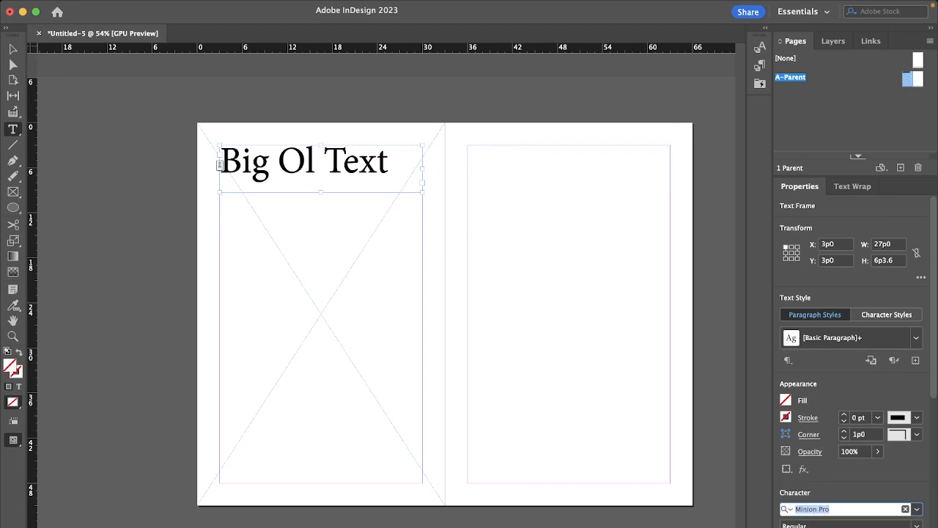
type("helv")
key("Return")
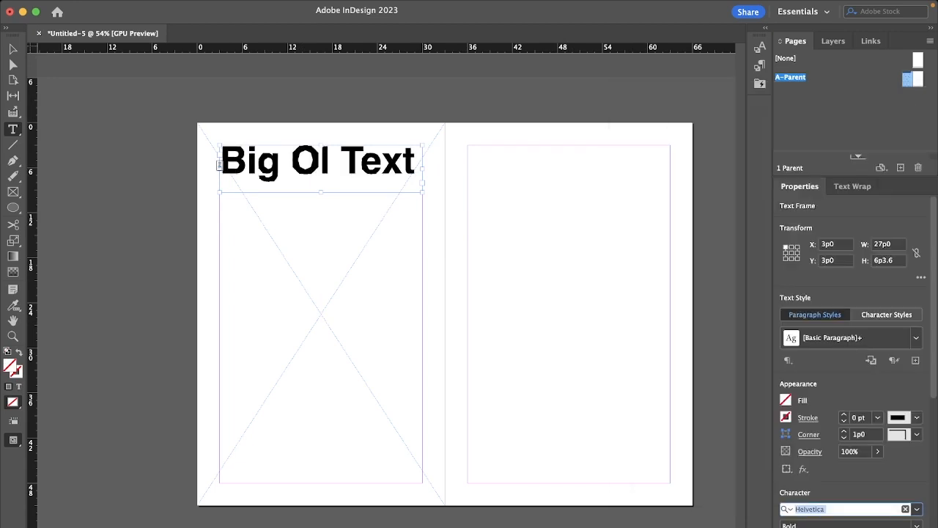
left_click(856, 510)
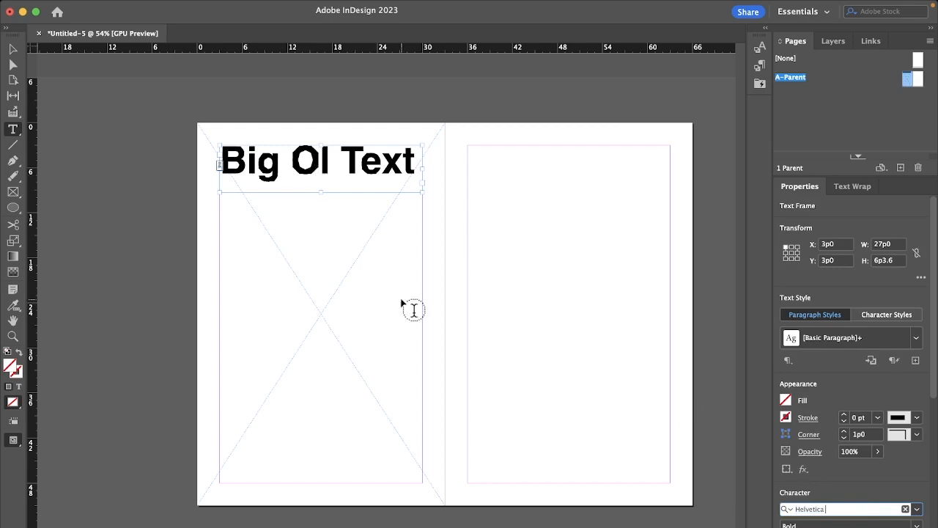
left_click(181, 179)
scroll(319, 185, "up", 2)
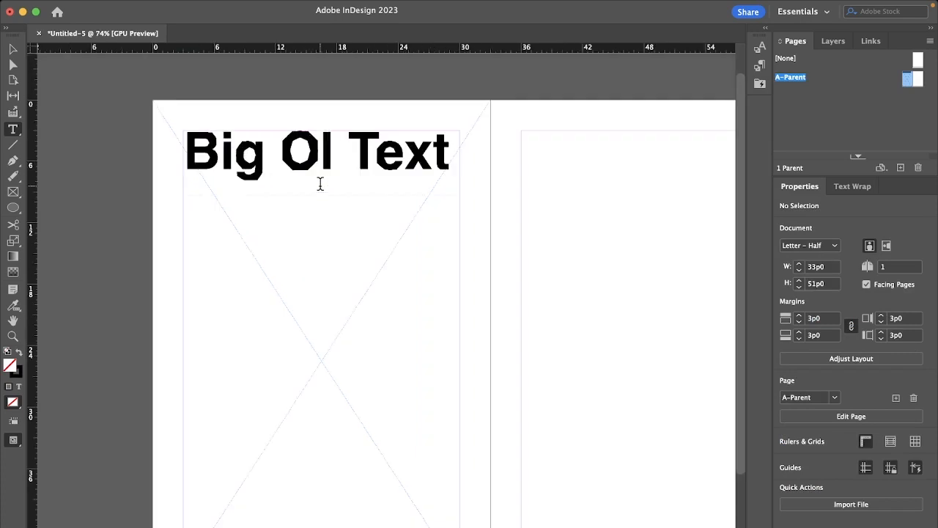
scroll(320, 185, "down", 3)
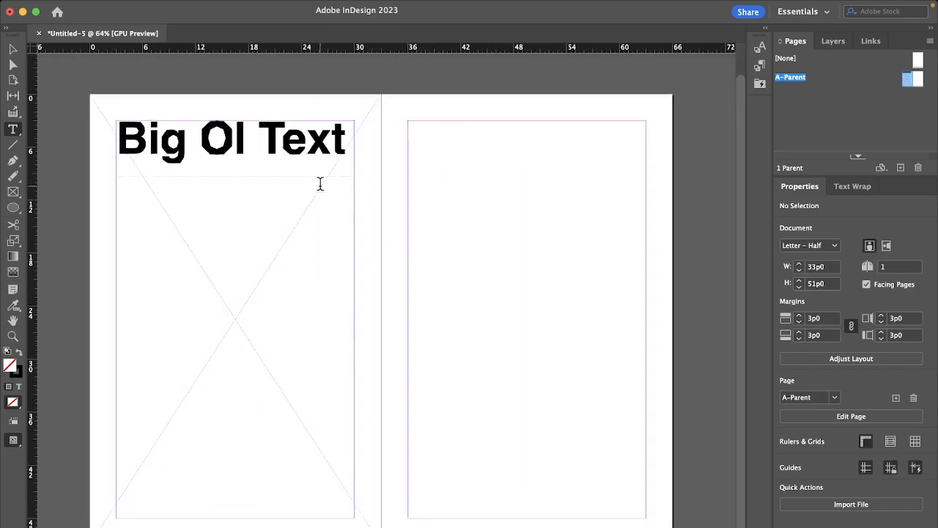
Step: Create a character style from the "Big Ol Text" formatting and name it Header
left_click(248, 140, "super")
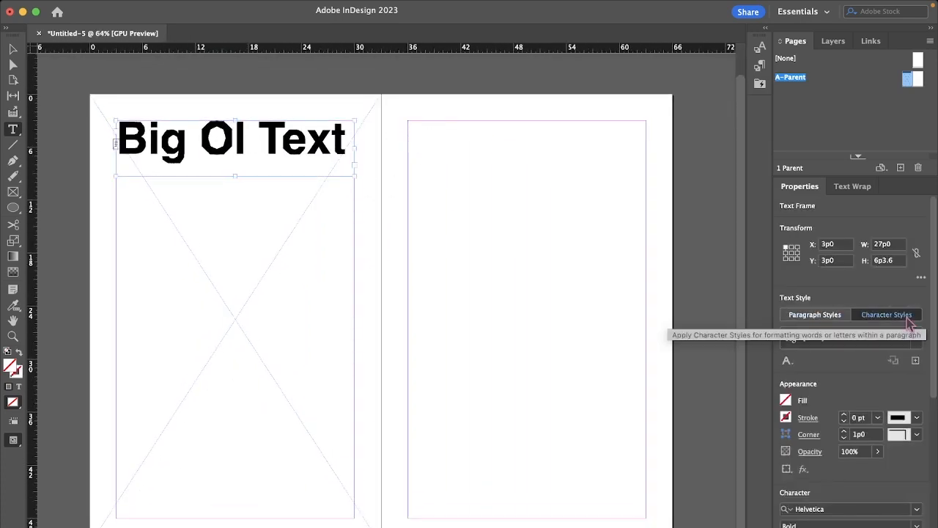
left_click(917, 337)
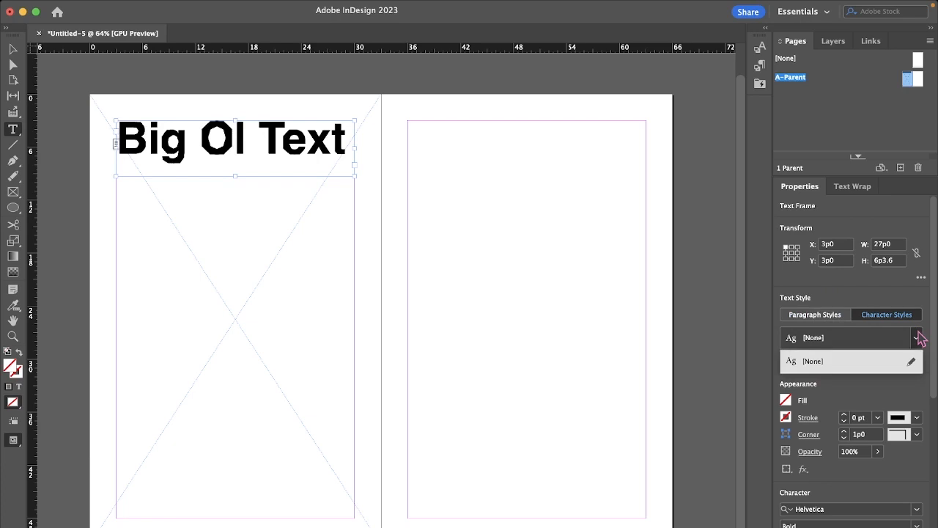
left_click(918, 337)
right_click(794, 369)
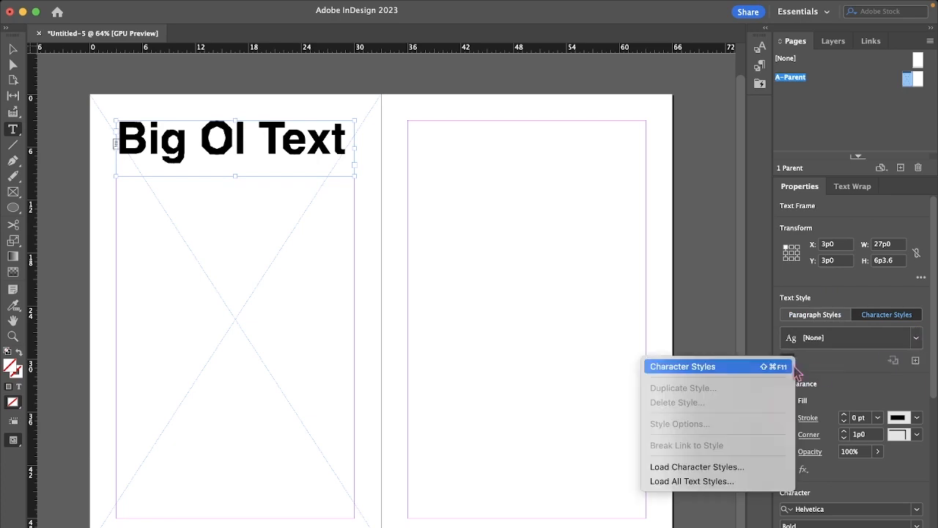
left_click(722, 368)
left_click(708, 161)
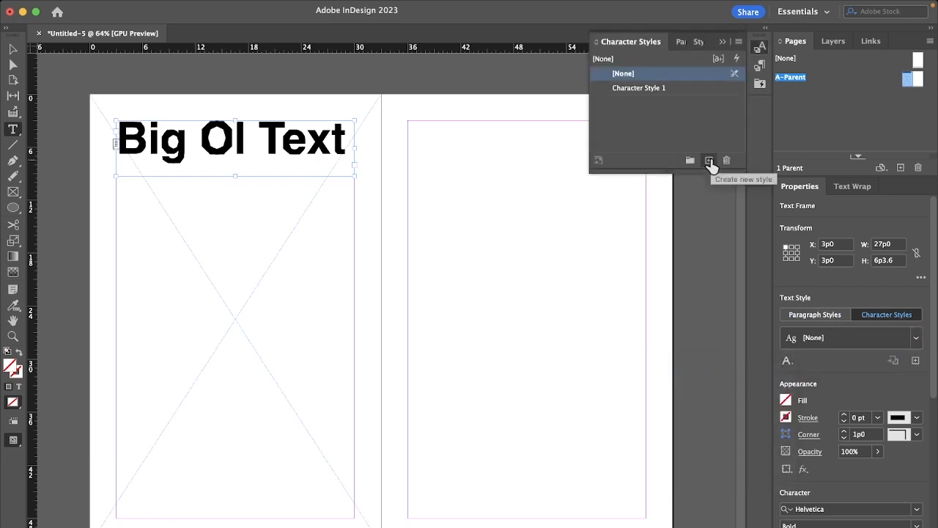
double_click(644, 89)
type("H")
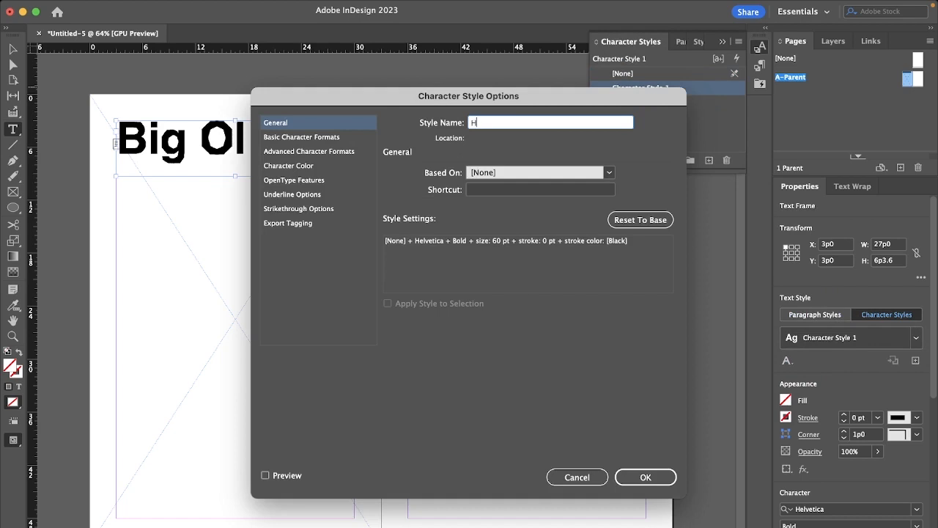
type("eader")
key("Return")
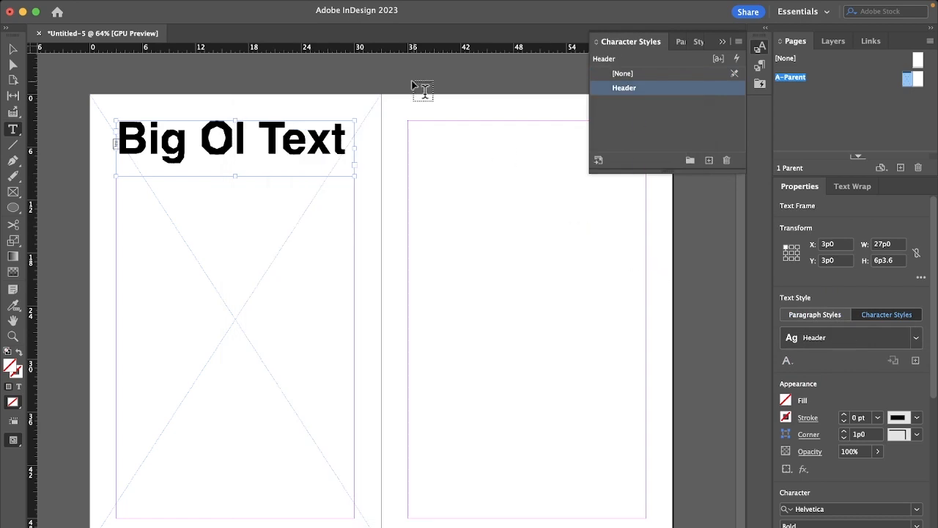
Step: Draw a body text frame between the right page's side margins, enter "l;kjadf;lkajdflk;adsjf" and fill the rest with placeholder text
left_click_drag(409, 121, 646, 350)
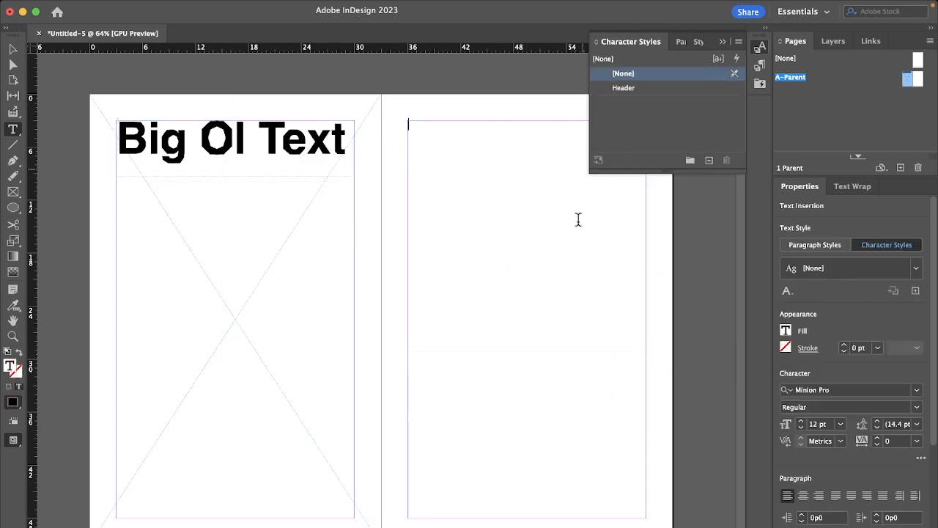
type("l;kjadf;lkajdflk;adsjf")
right_click(467, 224)
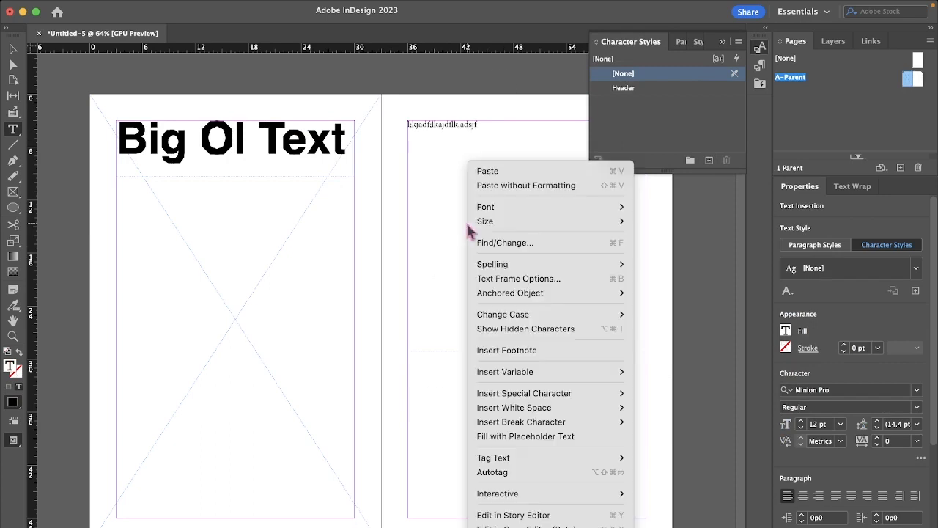
left_click(523, 435)
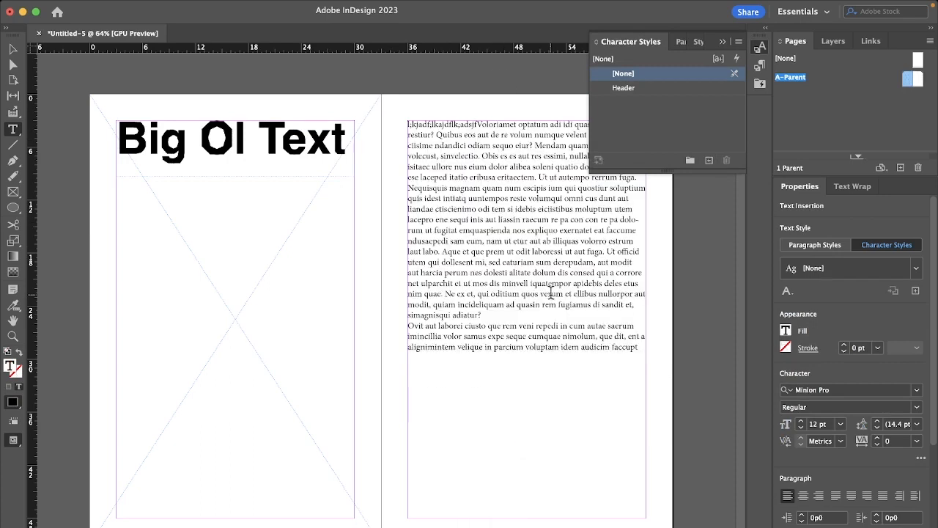
Step: Split the right page's body text frame into two columns and extend its bottom edge downward
left_click(695, 362)
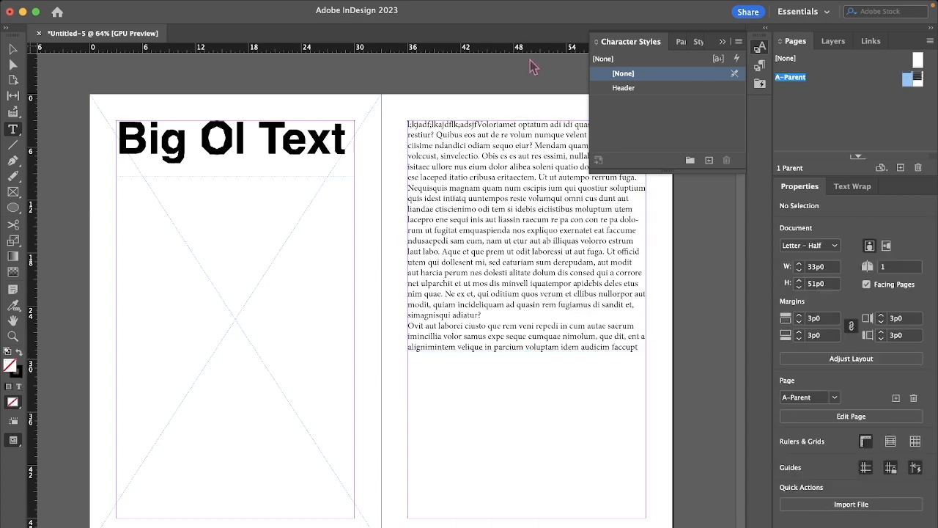
left_click(506, 254)
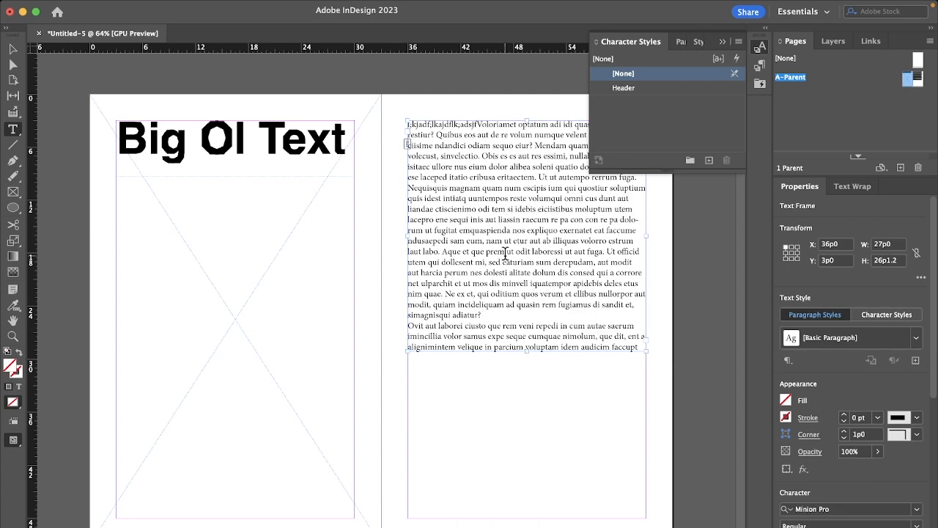
scroll(935, 330, "down", 10)
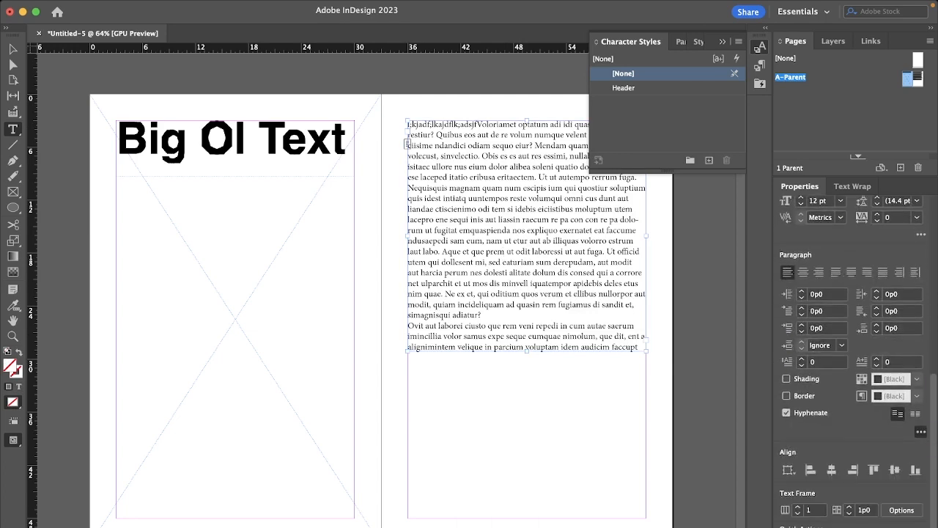
left_click(798, 507)
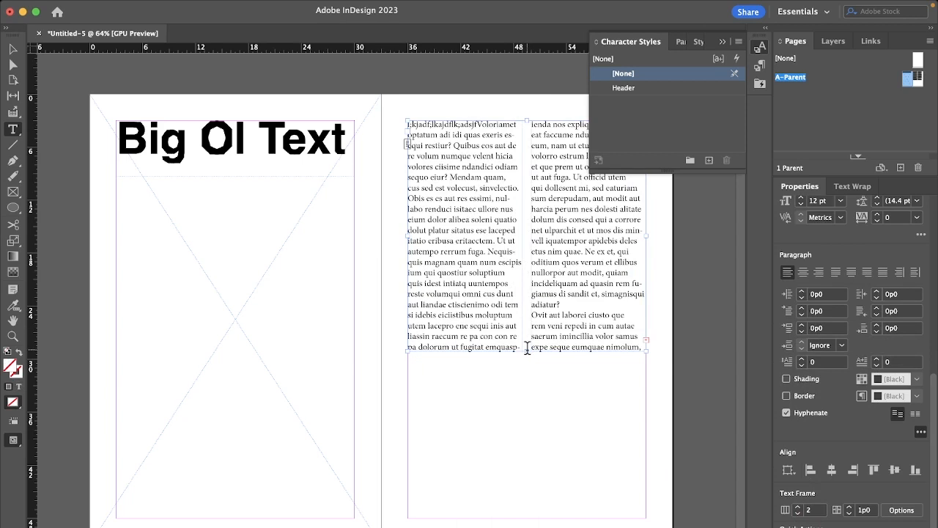
left_click_drag(526, 350, 528, 389)
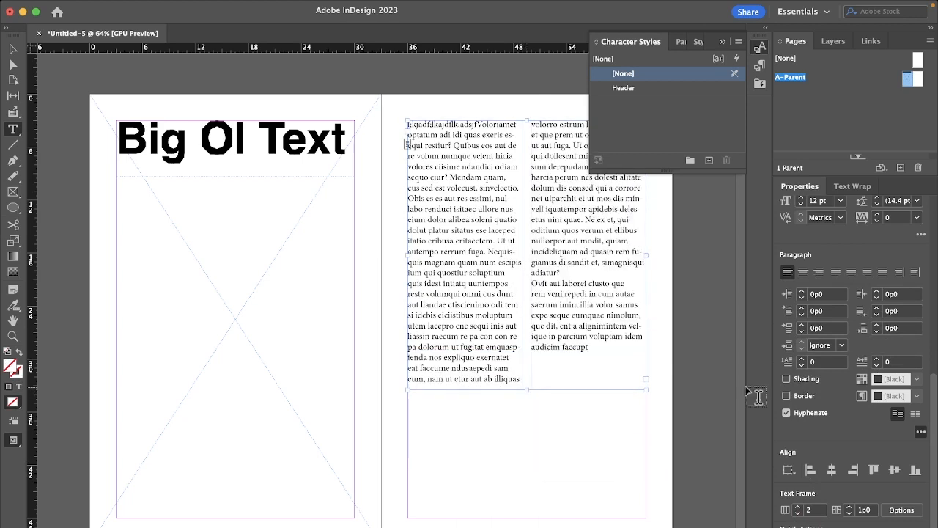
Step: Turn off hyphenation for the two-column body text frame
scroll(537, 340, "up", 6)
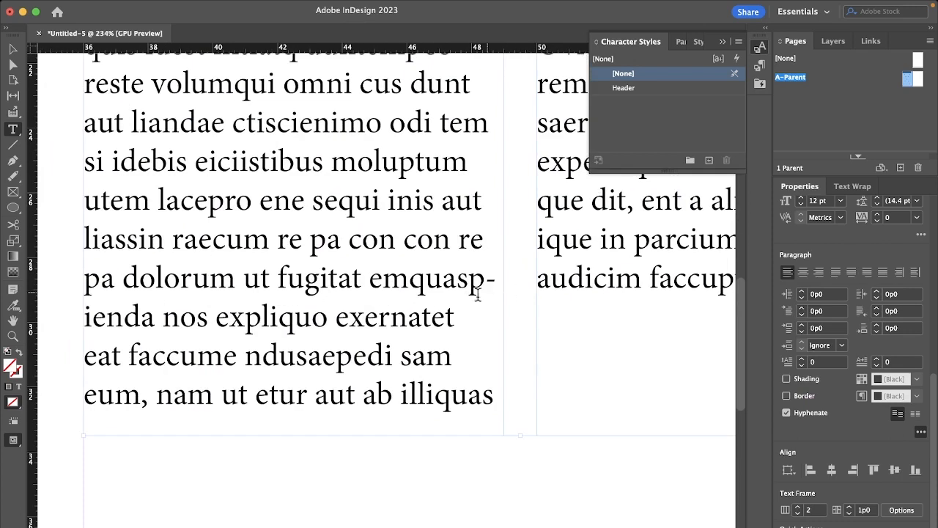
left_click(786, 413)
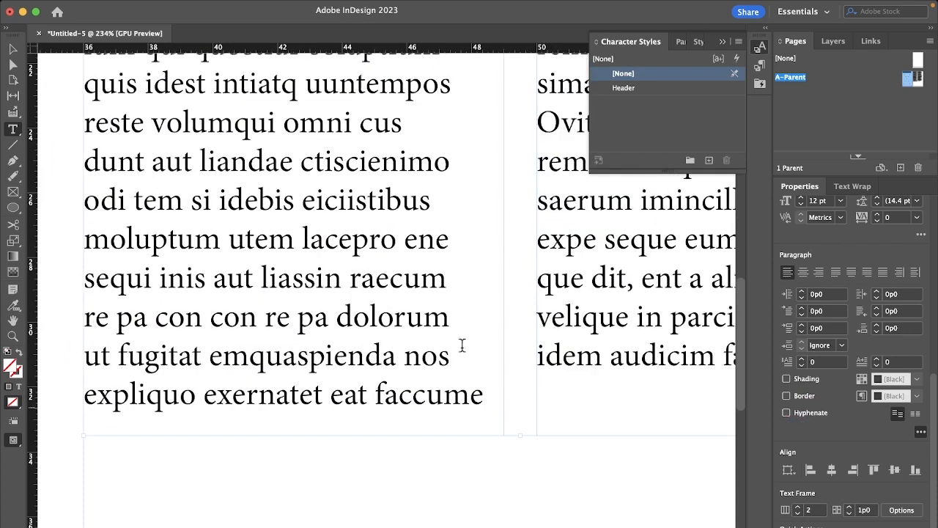
scroll(397, 322, "down", 2)
scroll(397, 323, "down", 4)
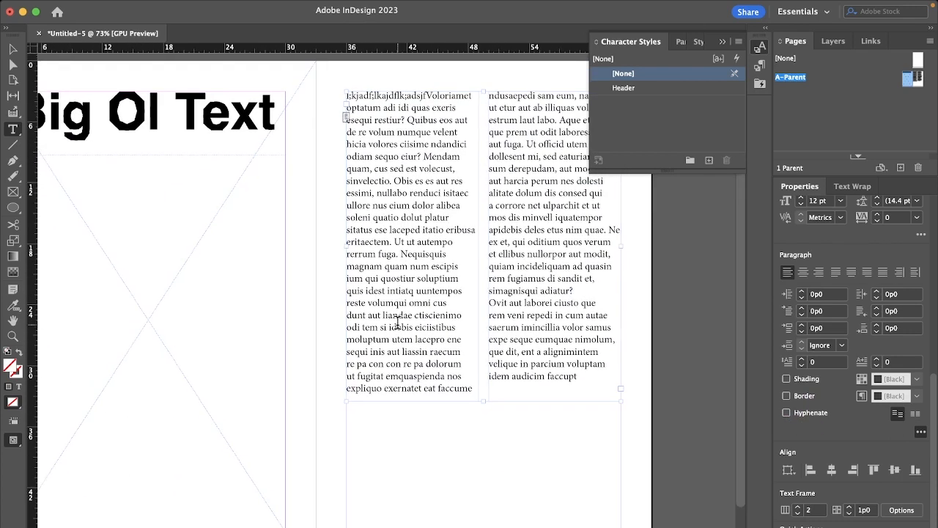
scroll(440, 277, "down", 3)
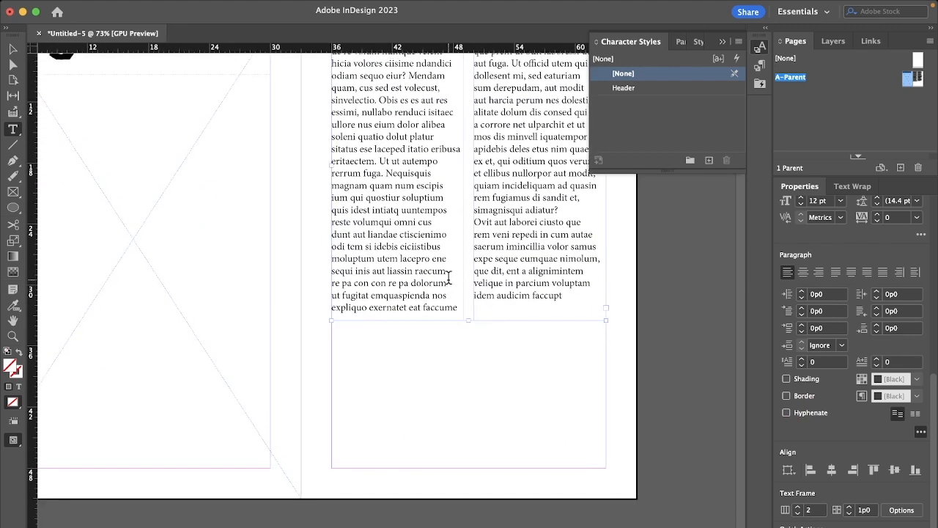
scroll(448, 283, "up", 1)
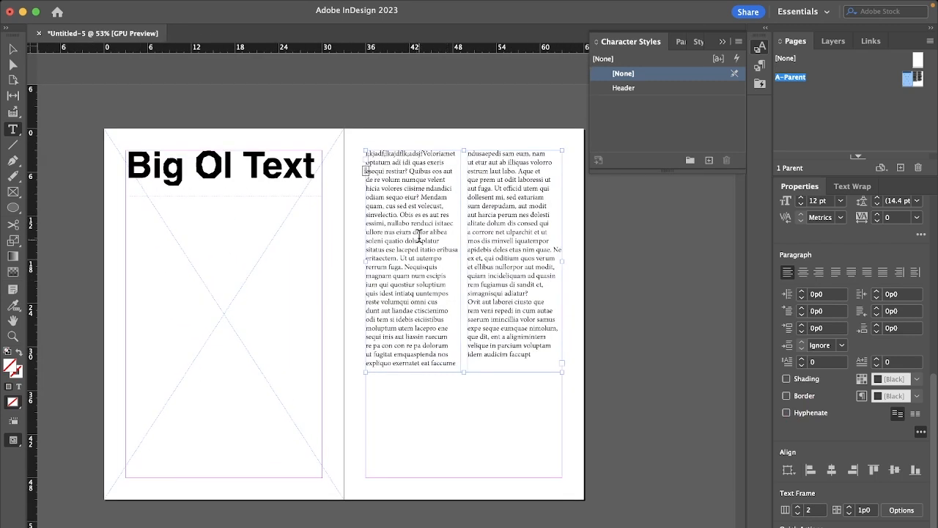
Step: Move the body text frame onto the left parent page below the heading, between the side margins, and shorten it from the bottom
left_click_drag(419, 236, 184, 345)
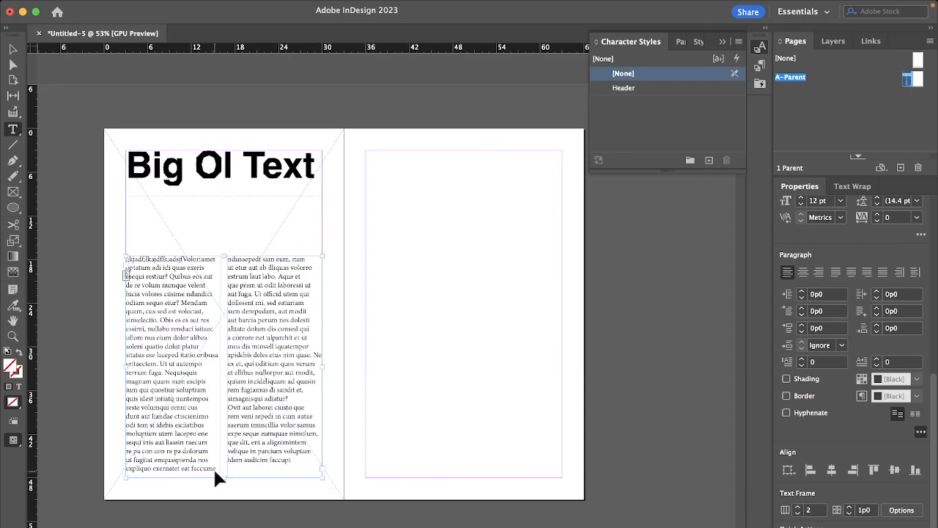
left_click_drag(224, 478, 221, 398)
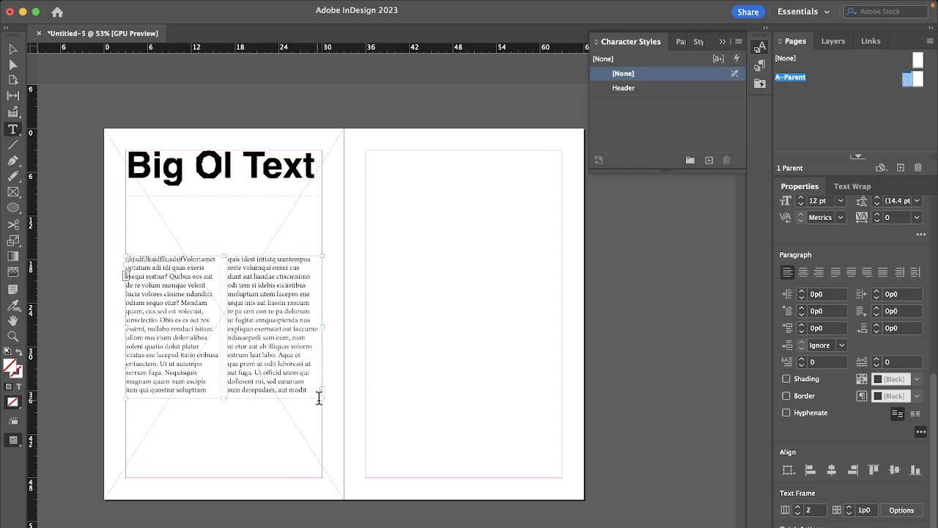
Step: Thread the overset body text into a new frame at X 36p0, Y 3p0 on the right page, shaped as two columns spanning the margins
scroll(320, 392, "up", 4)
scroll(320, 389, "down", 2)
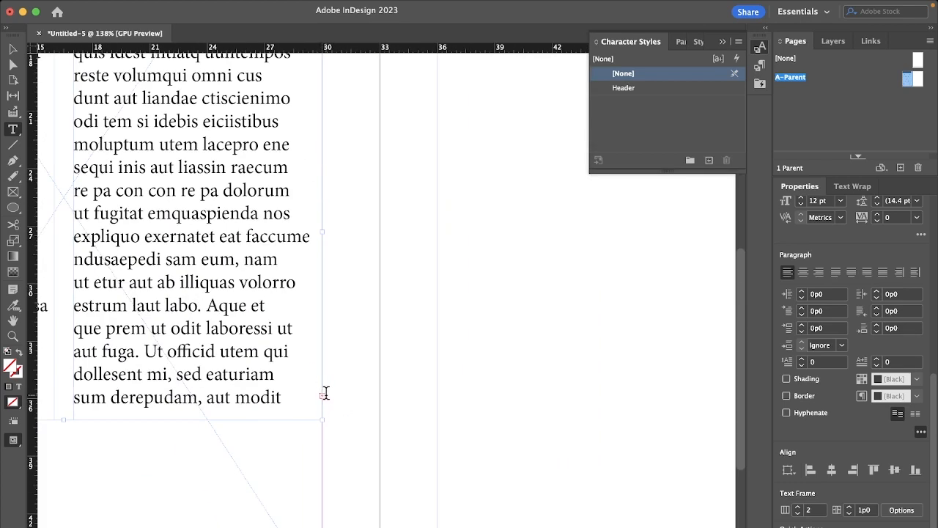
key("super")
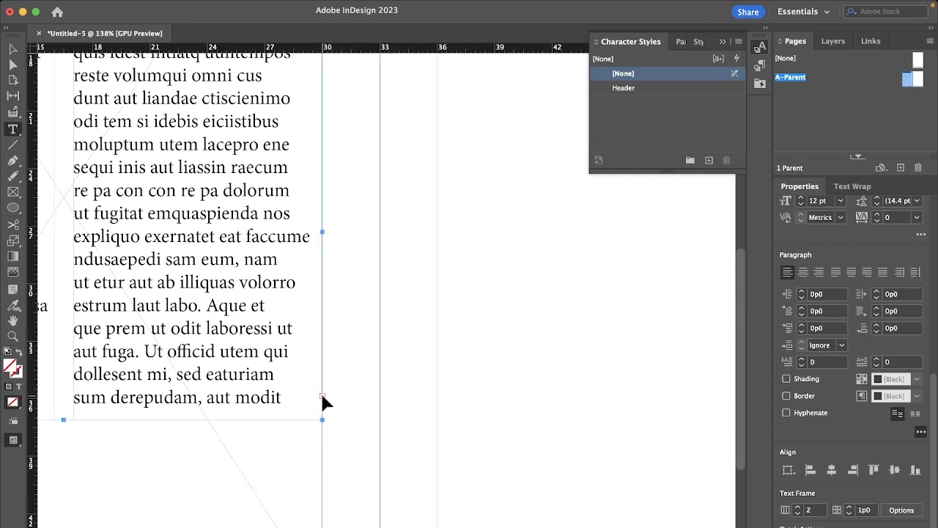
left_click(322, 395)
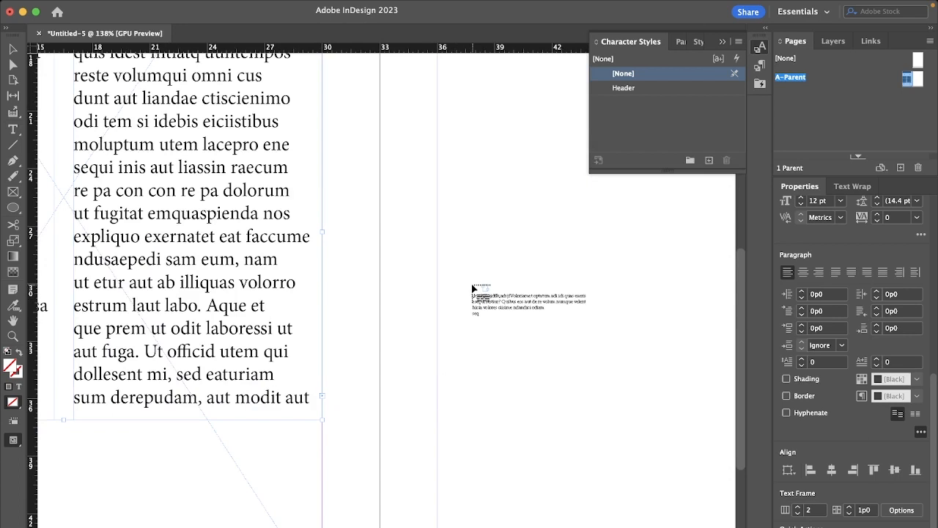
scroll(473, 288, "down", 5)
scroll(473, 288, "right", 2)
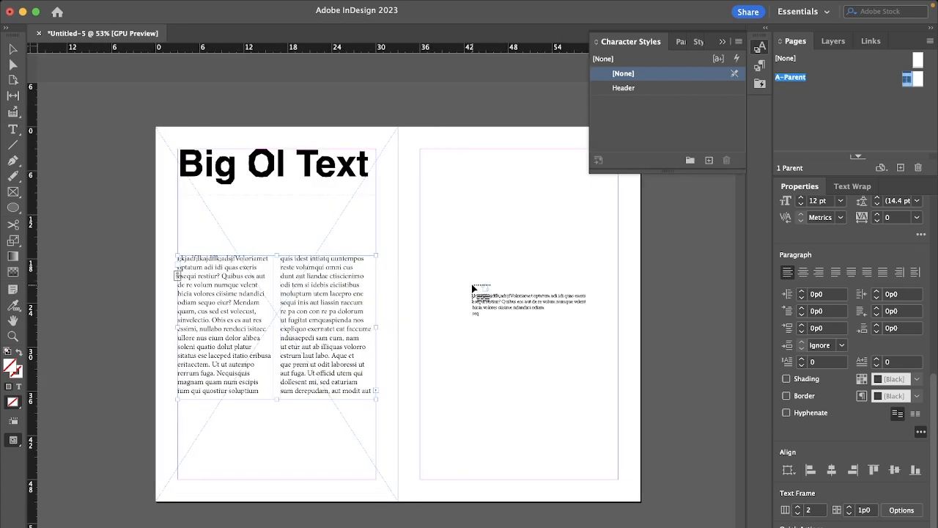
left_click_drag(421, 152, 515, 482)
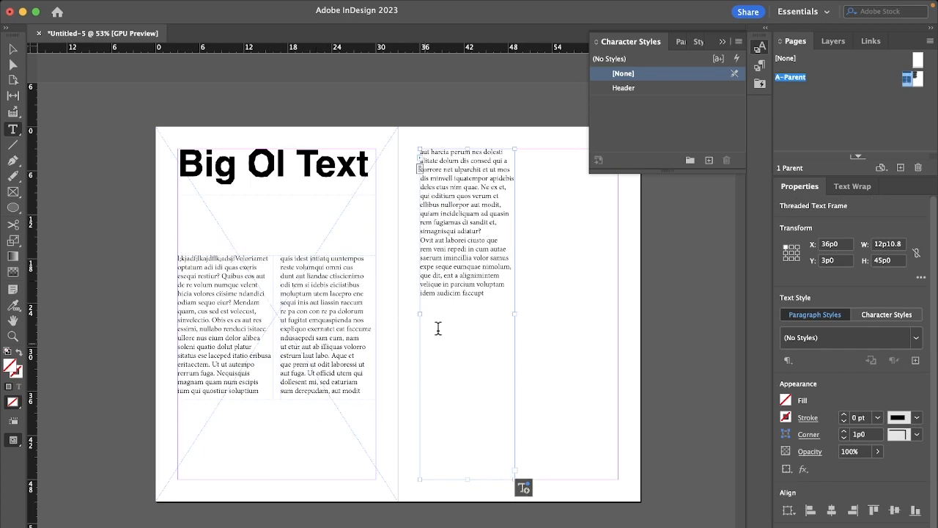
left_click(467, 480)
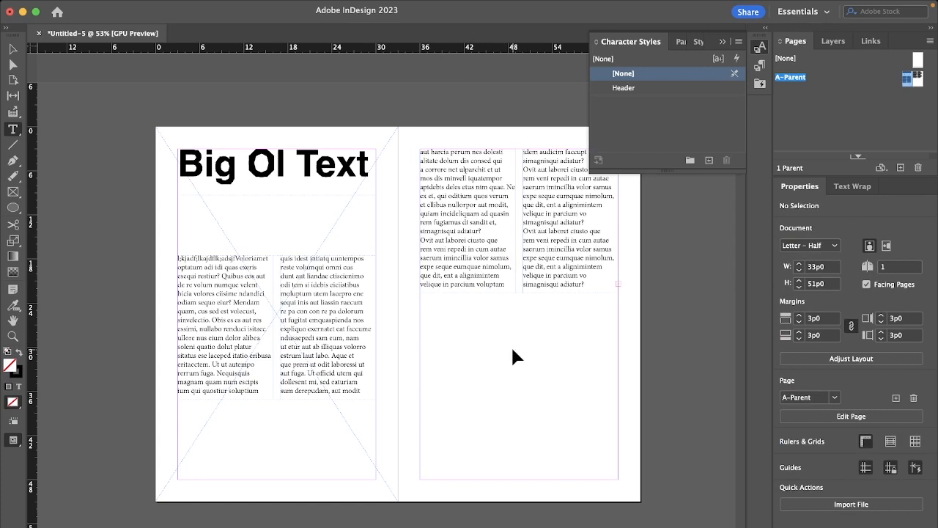
Step: Place jon-chair.jpg from the Desktop on the right page at full size and move it to X 25p1.2, Y 9p3.6
key("super+d")
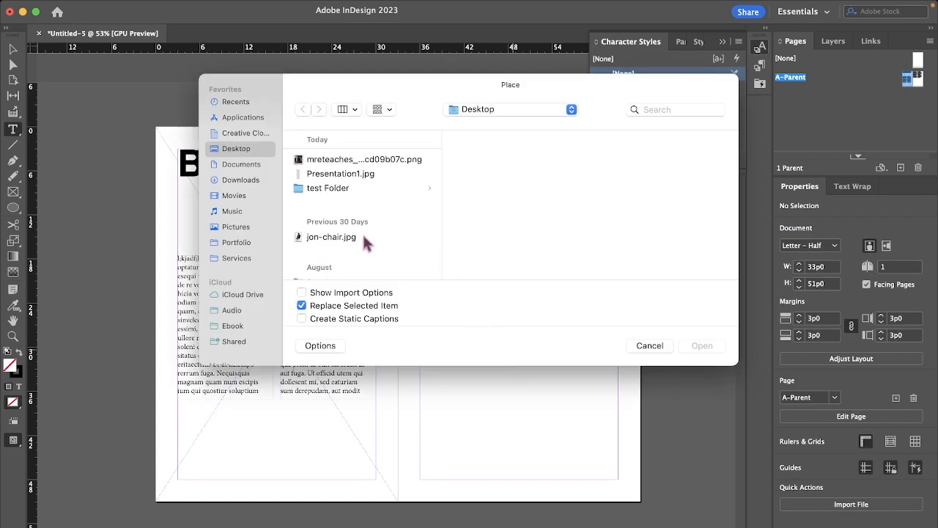
scroll(367, 244, "down", 3)
scroll(366, 244, "up", 2)
left_click(339, 187)
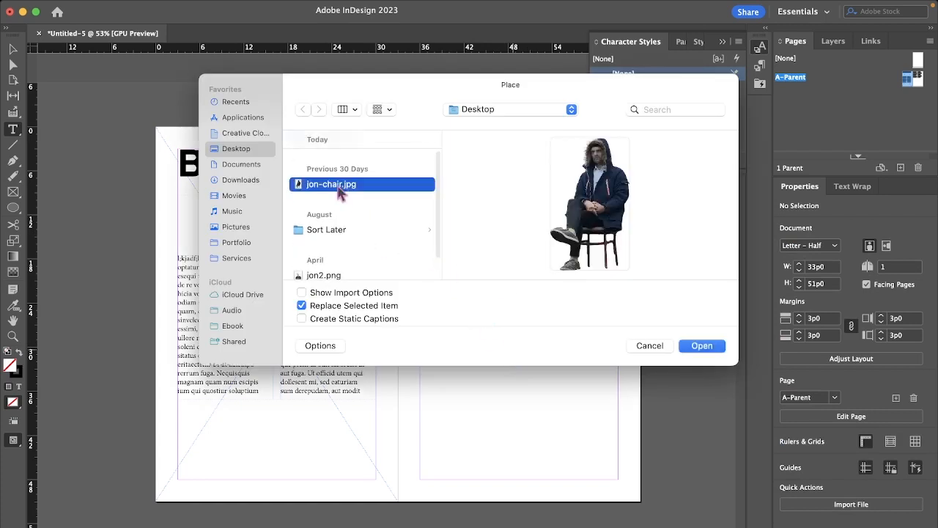
left_click(723, 346)
left_click_drag(507, 350, 507, 350)
scroll(592, 429, "right", 5)
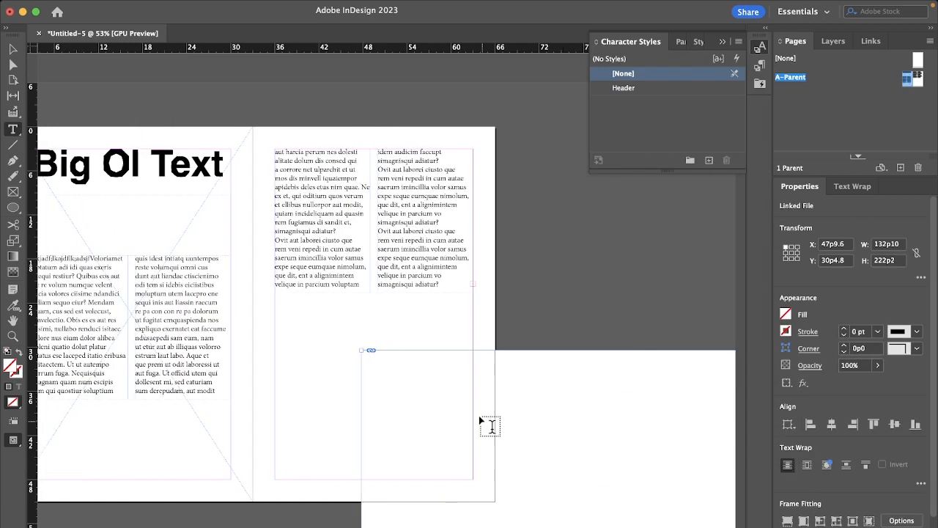
scroll(481, 421, "left", 2)
key("Escape")
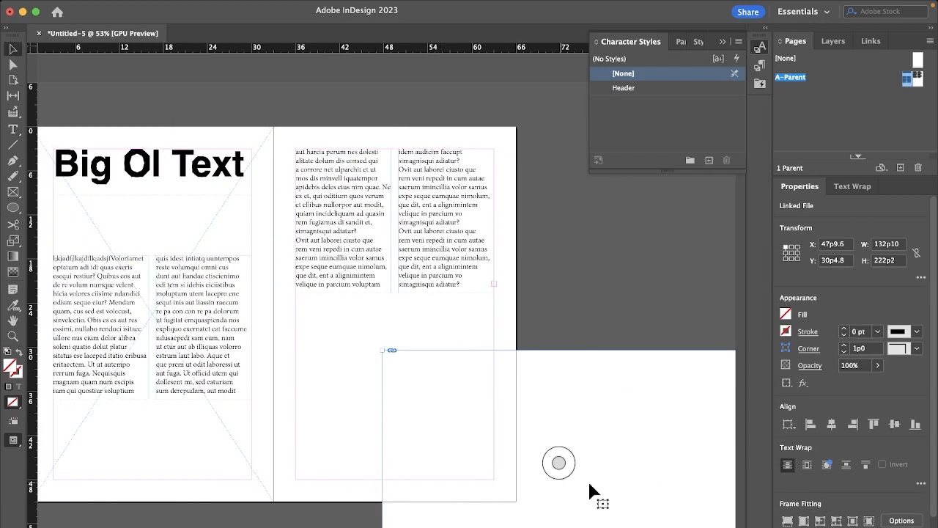
left_click_drag(637, 508, 470, 351)
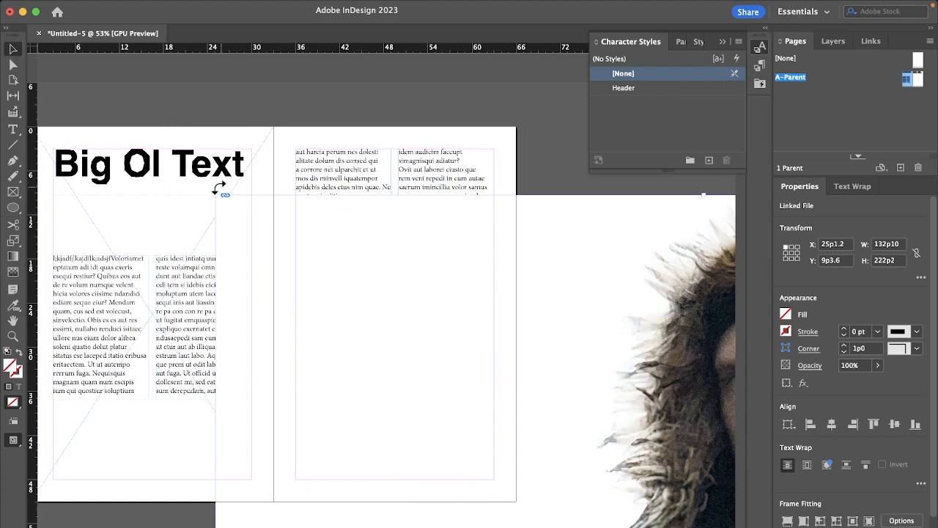
Step: Try resizing the placed image from its upper-left corner twice, undoing each resize
left_click_drag(217, 194, 314, 293)
left_click_drag(536, 484, 537, 485)
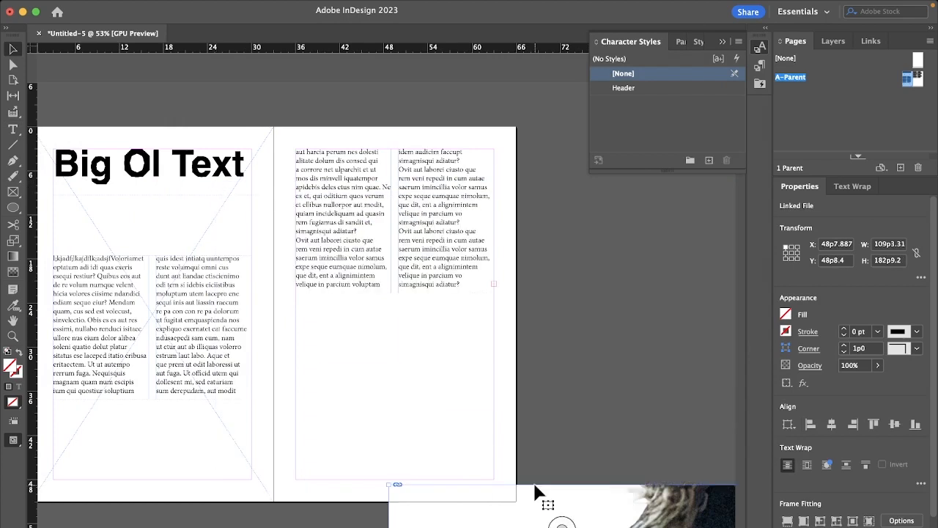
key("super+z")
scroll(592, 438, "right", 2)
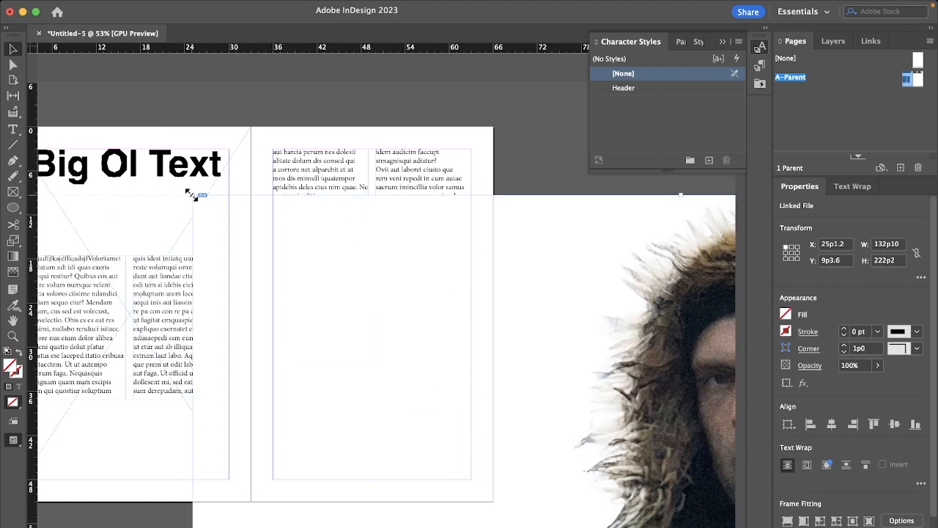
left_click_drag(194, 194, 571, 295)
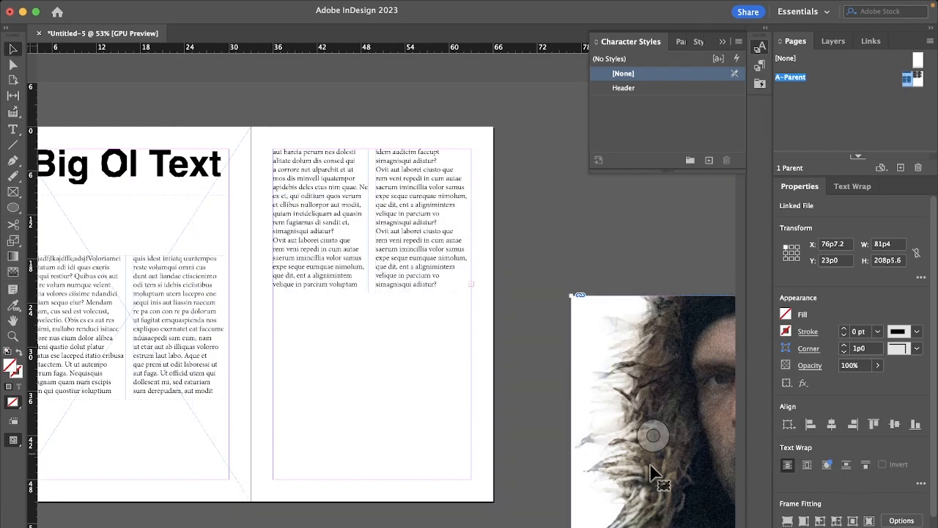
key("super+z")
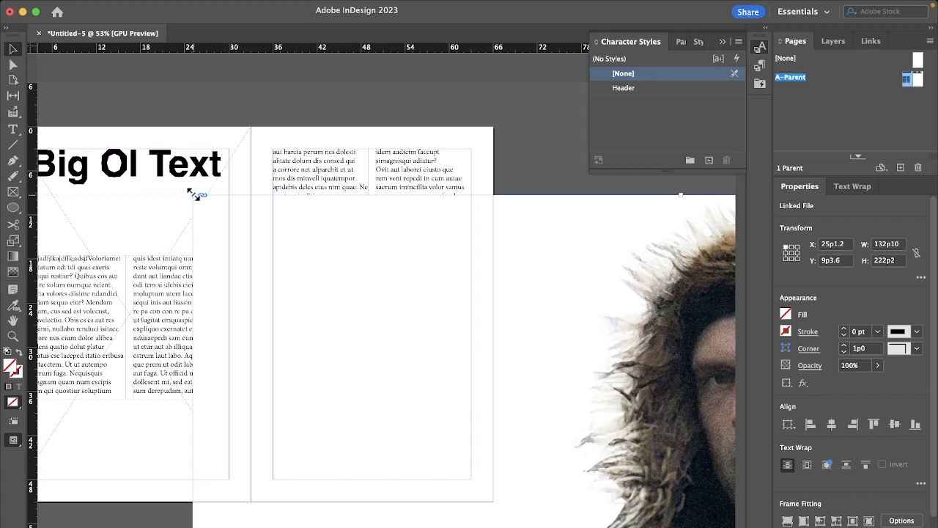
Step: Scale the placed image together with its frame to about 68p4 by 114p4 and move it to about X 30p4, Y 20p5
left_click_drag(193, 195, 320, 408)
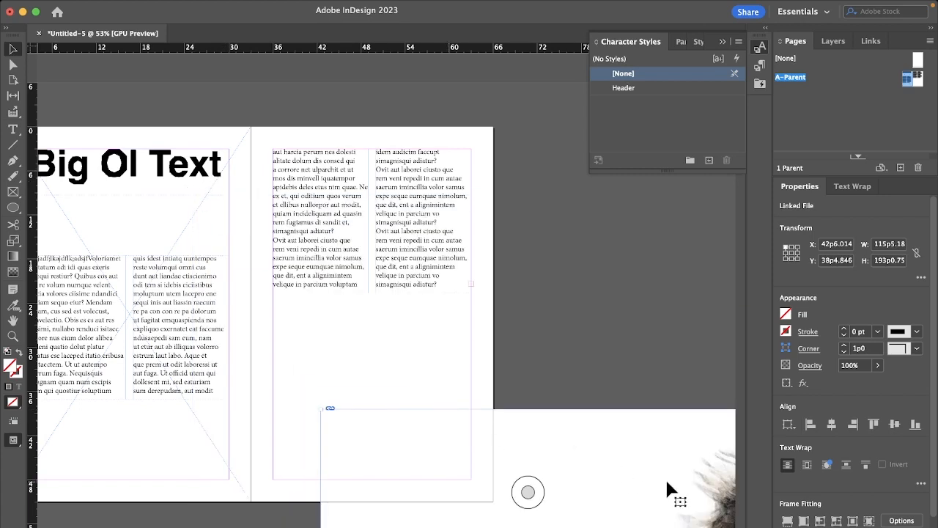
left_click_drag(667, 487, 634, 359)
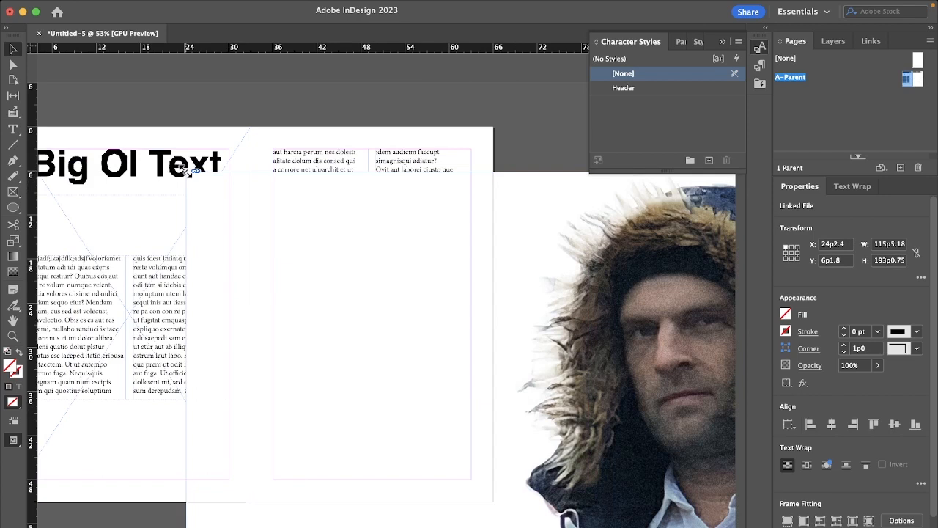
left_click_drag(187, 171, 508, 461)
left_click_drag(619, 502, 491, 317)
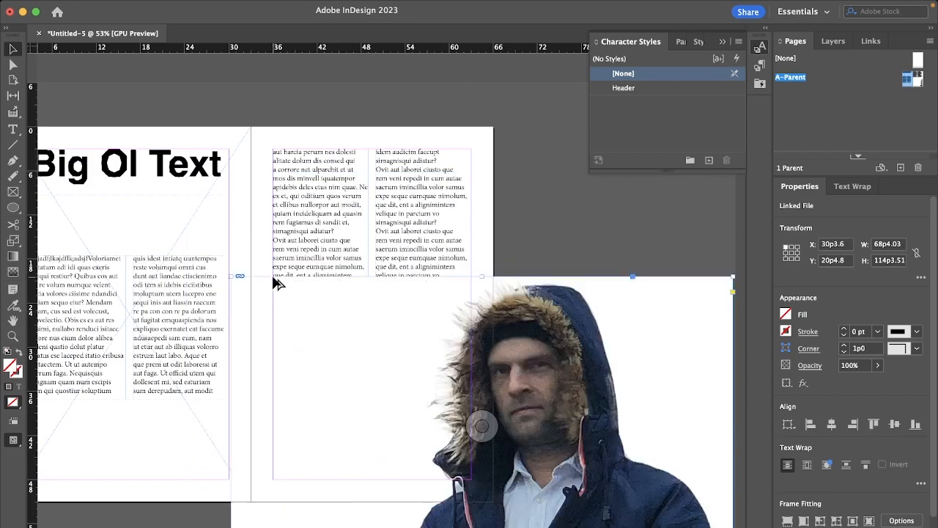
Step: Scale the image with its frame down to about 29p10 by 49p11 and position it on the right page at X 33p0, Y 14p0.825
left_click_drag(232, 277, 501, 469)
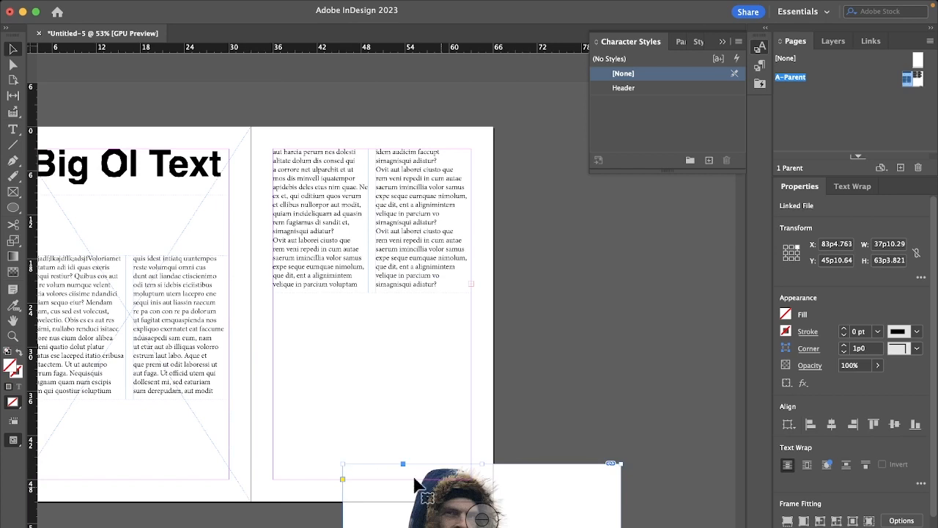
left_click_drag(343, 464, 294, 429)
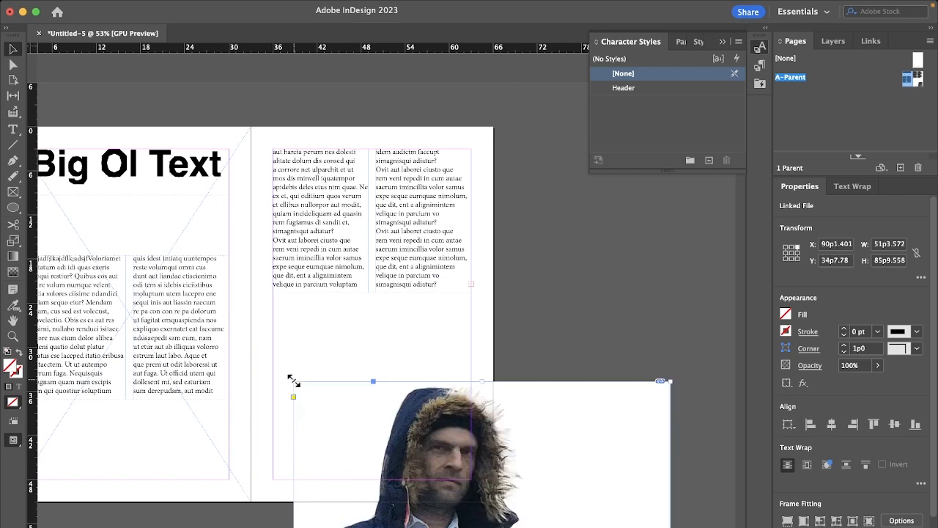
left_click_drag(294, 381, 684, 359)
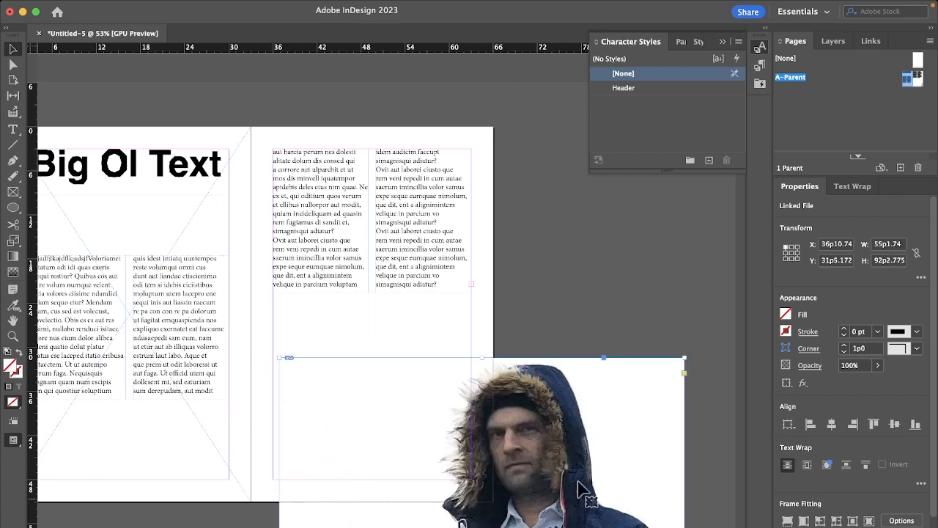
left_click_drag(541, 448, 484, 342)
left_click_drag(518, 436, 477, 356)
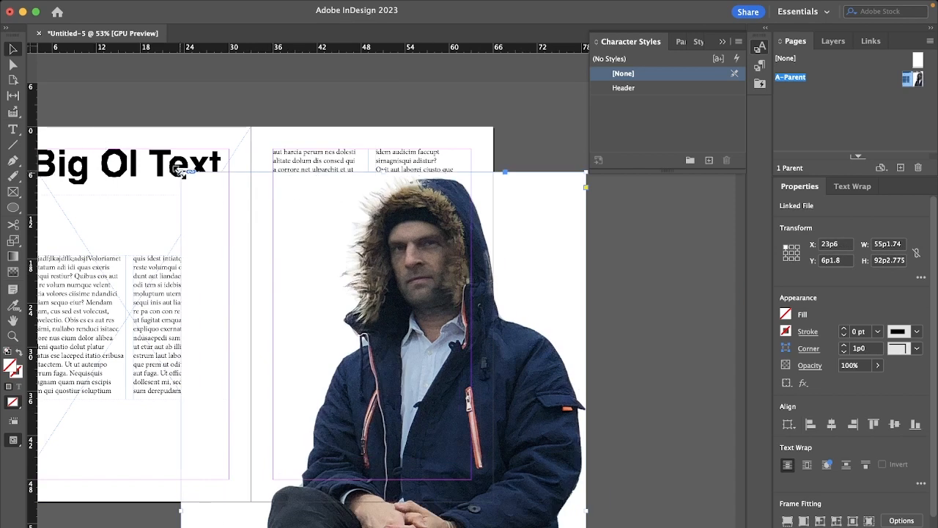
left_click_drag(181, 172, 272, 326)
left_click_drag(373, 424, 394, 300)
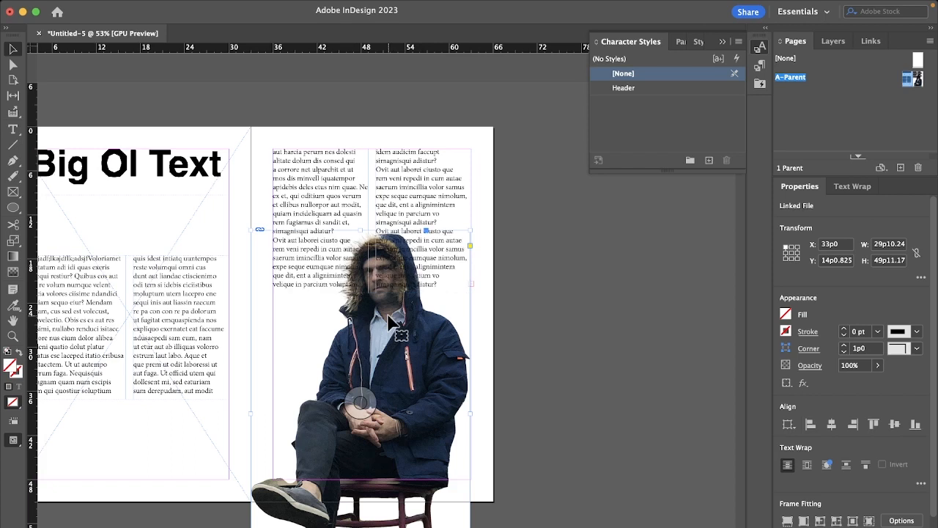
Step: Start a Pen tool path beside the man's left-hand shoulder in the image, running up around the fur hood and across above it
left_click(546, 362)
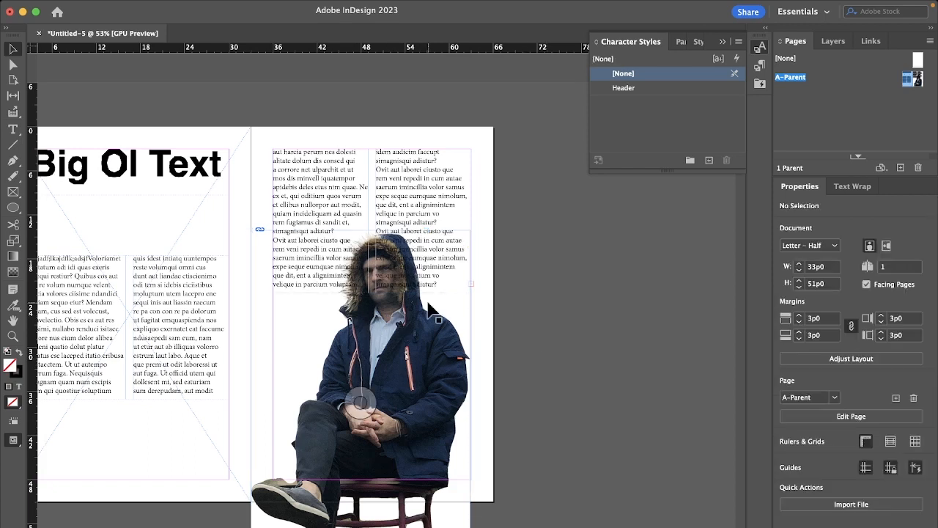
scroll(429, 308, "up", 5)
scroll(429, 304, "right", 2)
scroll(429, 304, "down", 1)
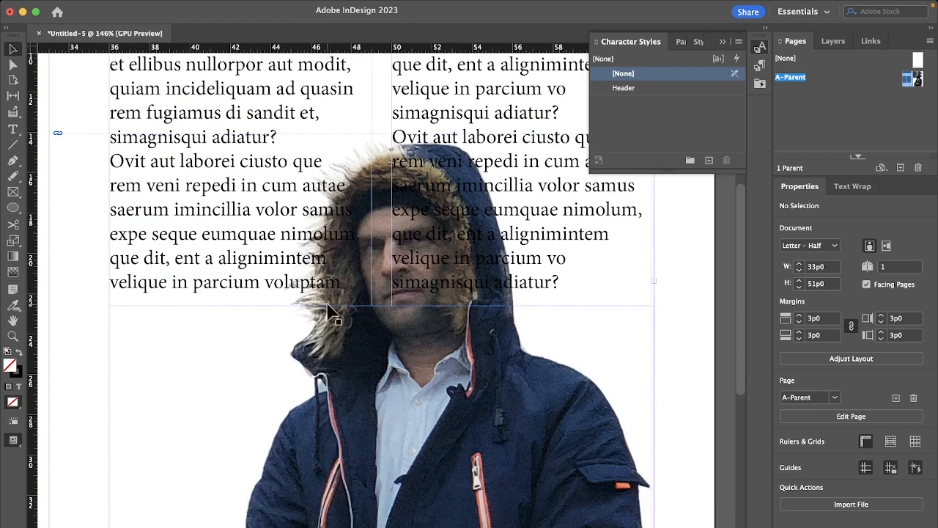
left_click(13, 160)
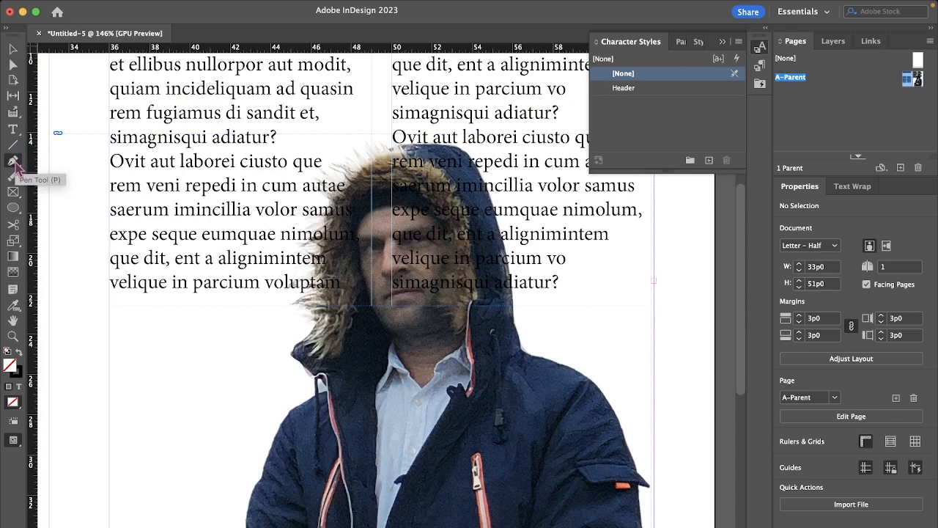
left_click(235, 396)
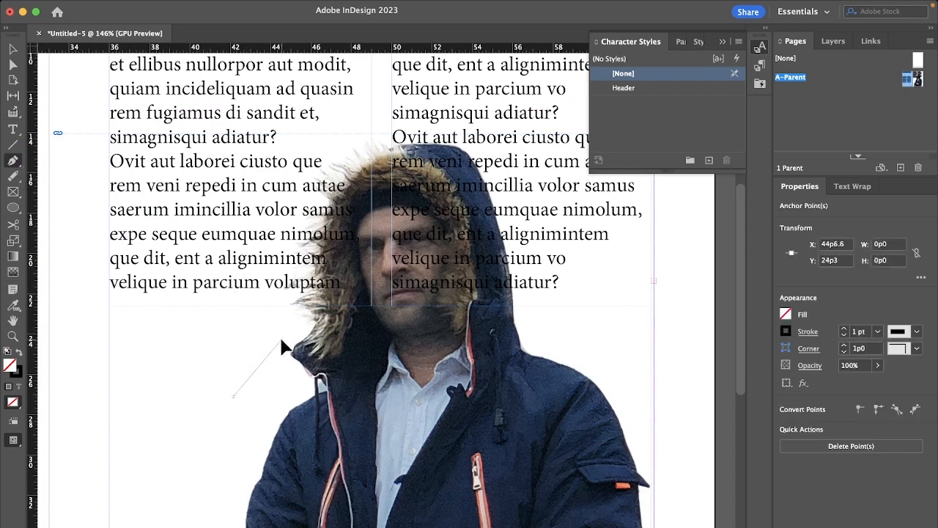
left_click(282, 339)
left_click(286, 238)
left_click(323, 154)
left_click(369, 123)
left_click(505, 122)
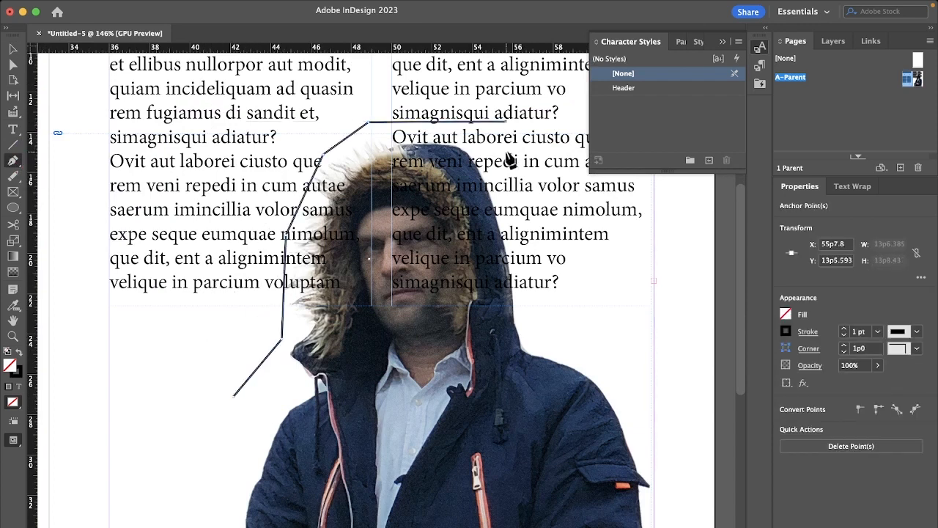
Step: Continue the path down the other side of the hood to the jacket's outer shoulder, moving the neck point outward to X 59p10.8, Y 24p7.8
left_click(524, 236)
left_click(540, 343)
left_click(654, 427)
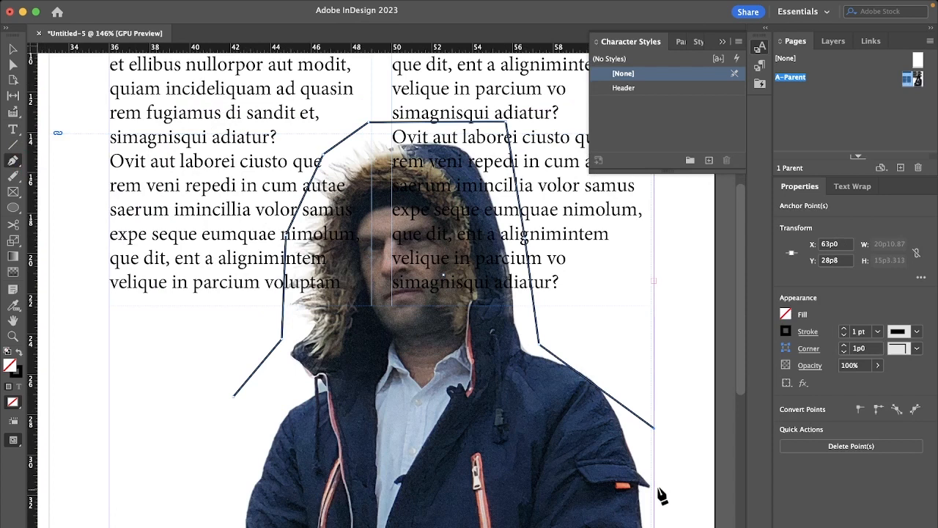
left_click(540, 343)
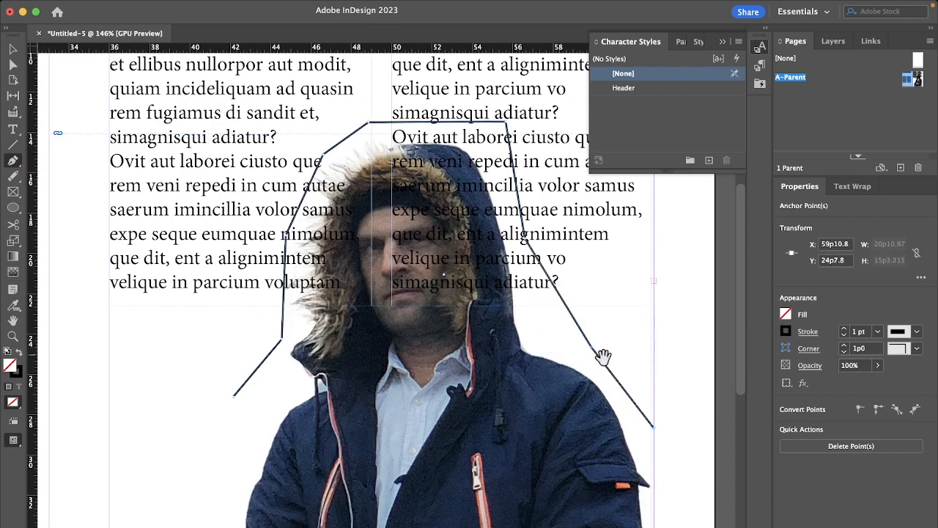
Step: Run the path around the page's outer and lower edges and back up beside the legs, closing a polygon about 34p0 by 38p3
scroll(667, 434, "down", 5)
scroll(666, 431, "down", 2)
scroll(666, 430, "right", 2)
scroll(667, 433, "down", 2)
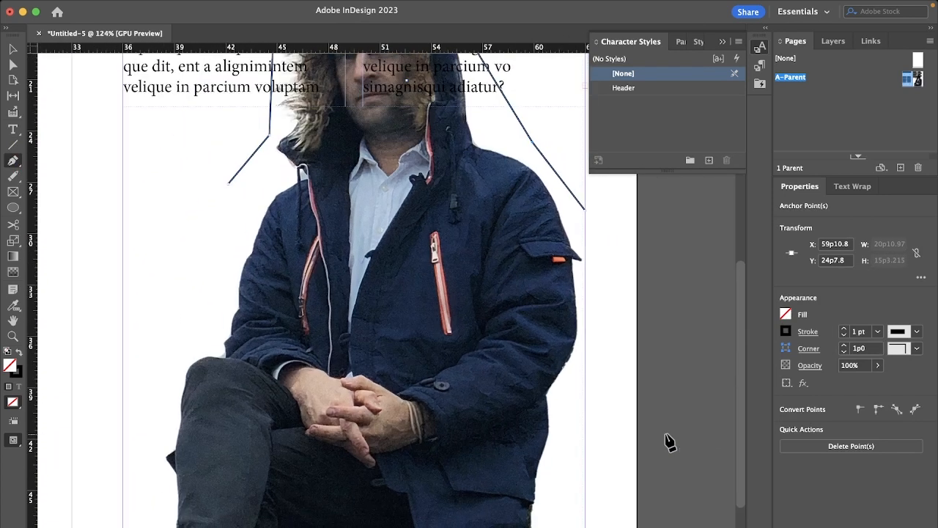
left_click(656, 244)
scroll(648, 454, "down", 4)
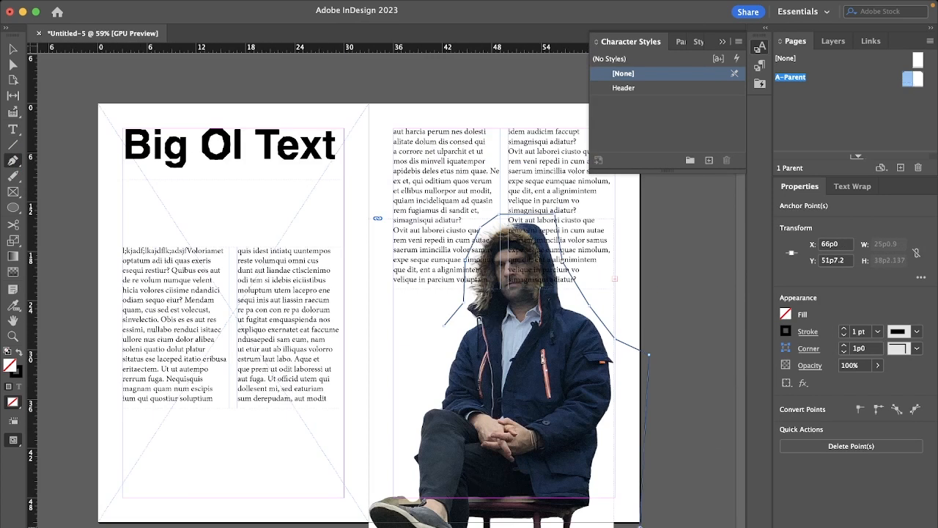
left_click(373, 317)
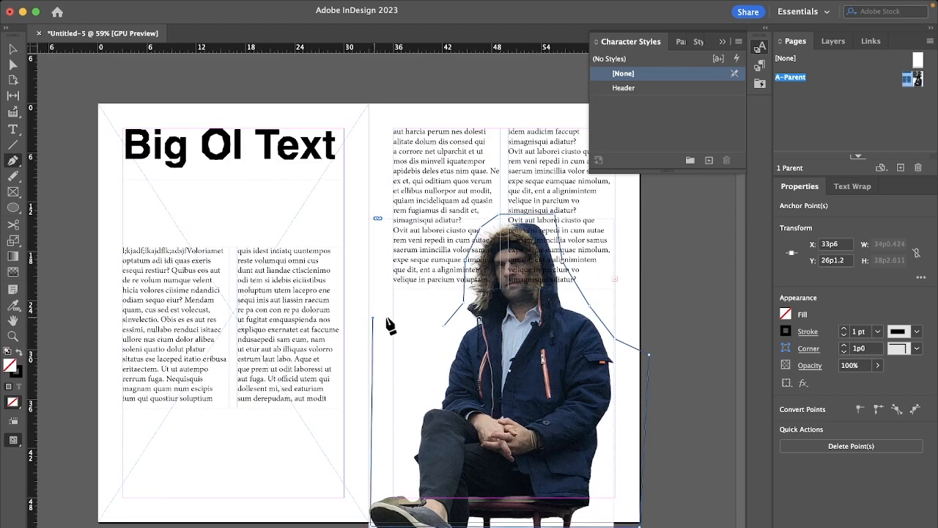
left_click(444, 326)
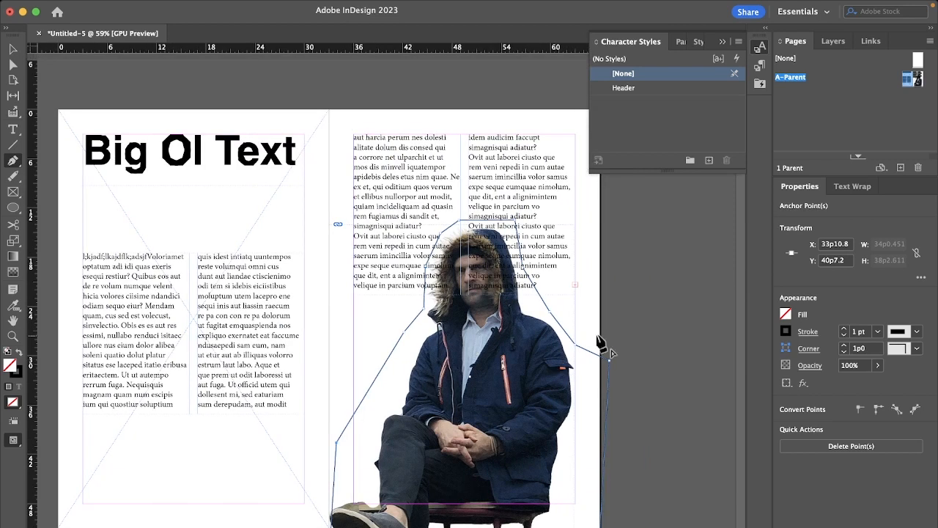
Step: Apply an object-shape text wrap to the closed outline so the body text flows around the man
key("v")
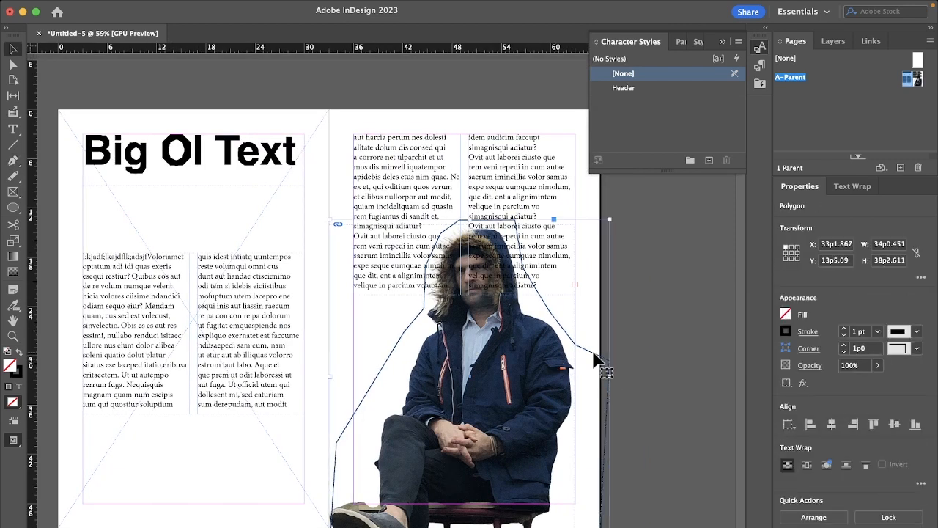
left_click(826, 465)
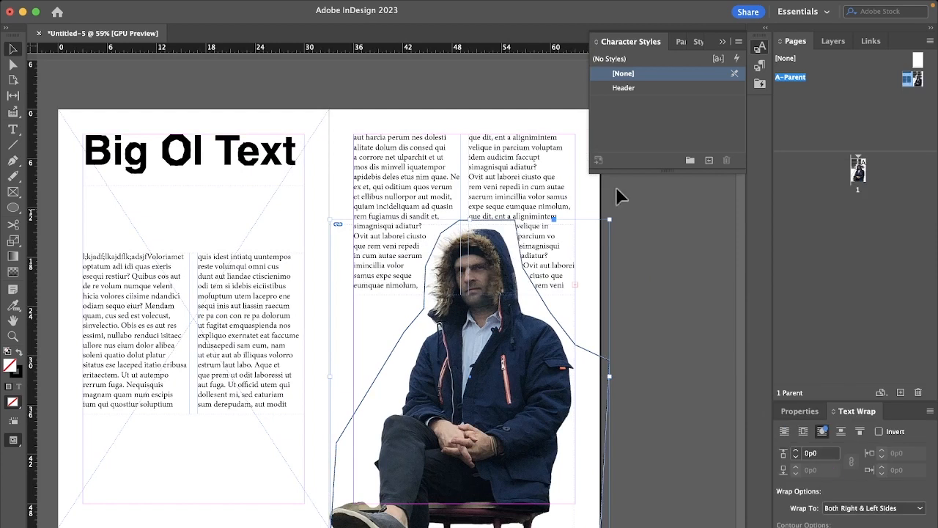
scroll(475, 275, "up", 1)
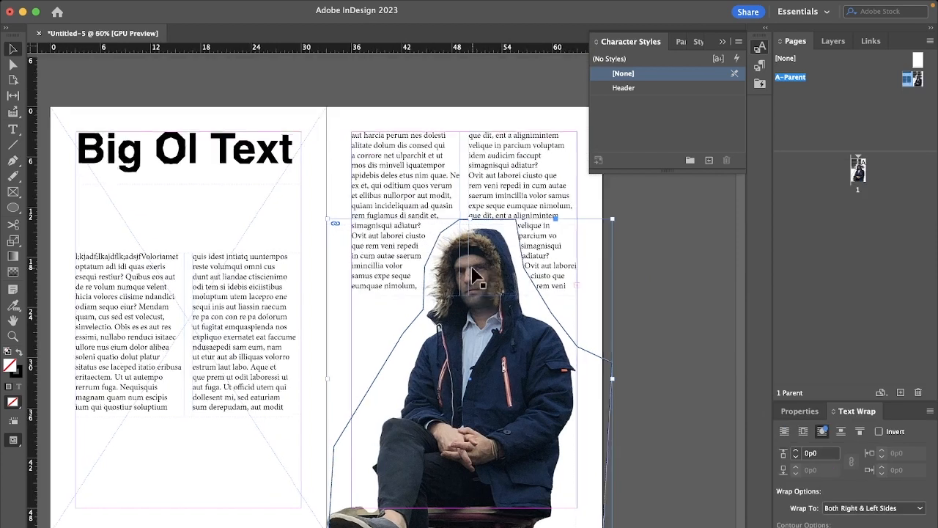
scroll(475, 275, "up", 5)
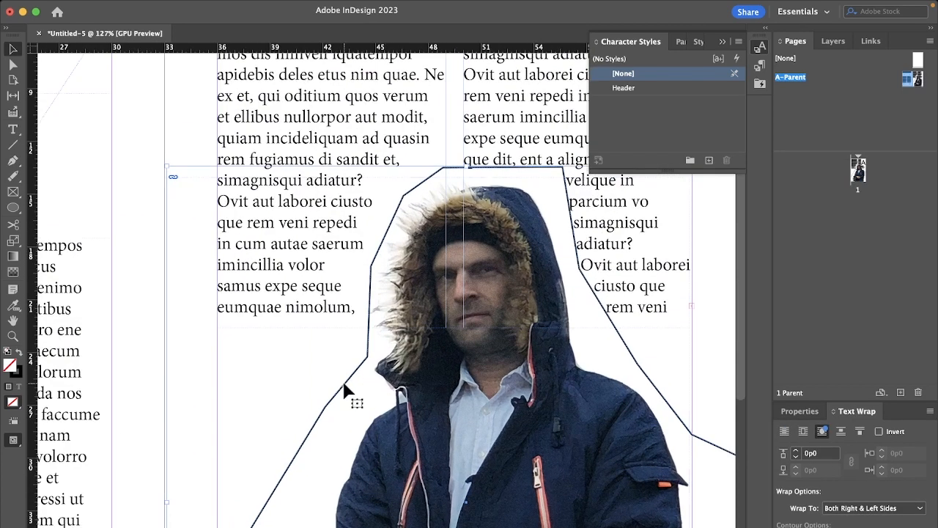
left_click(20, 353)
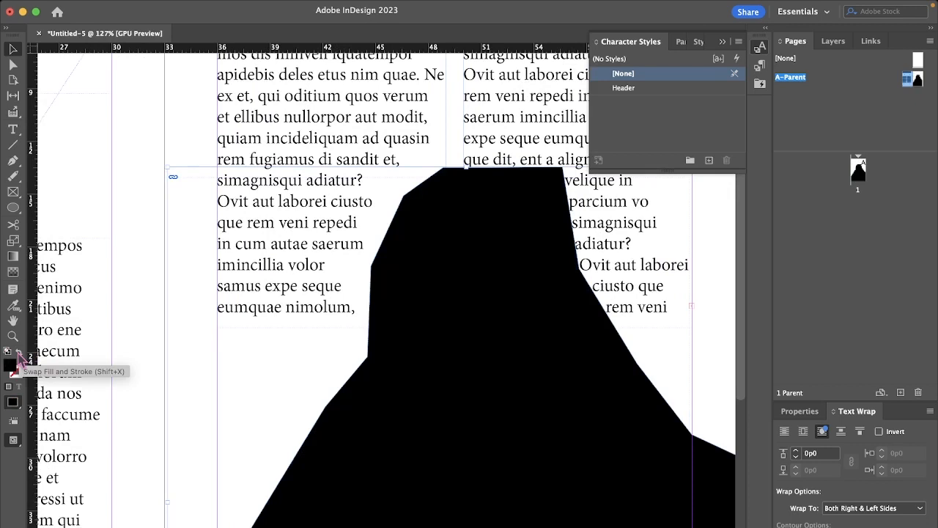
left_click(20, 353)
left_click(20, 353)
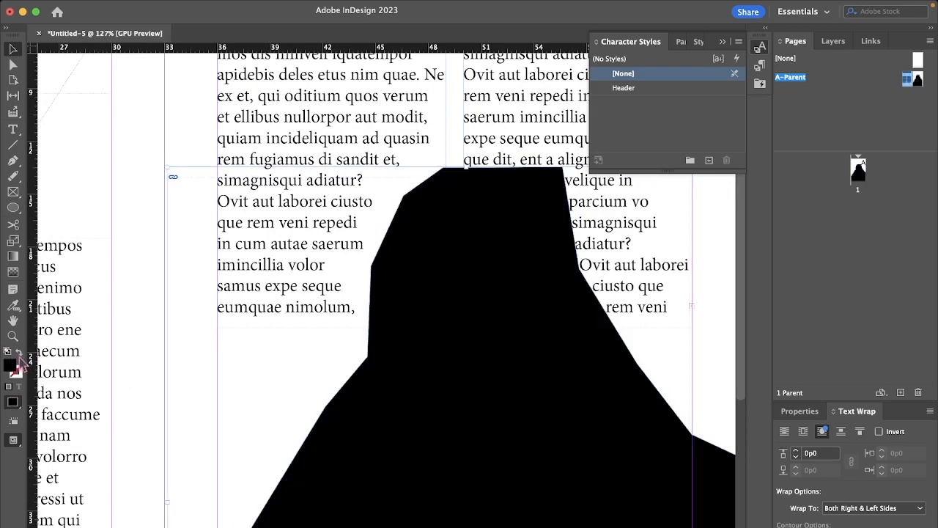
left_click(20, 356)
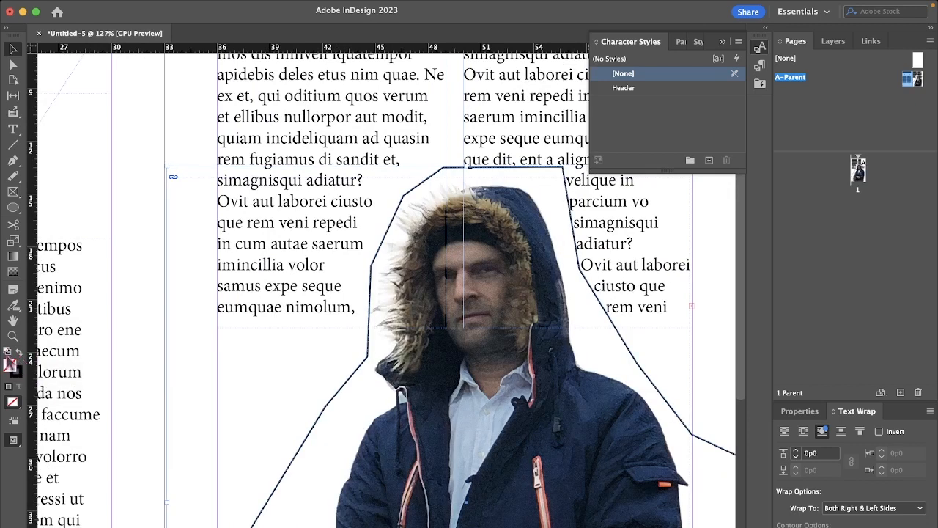
Step: Set the wrap outline's stroke colour to white using the hue view of the Color Picker, and deselect it
double_click(21, 378)
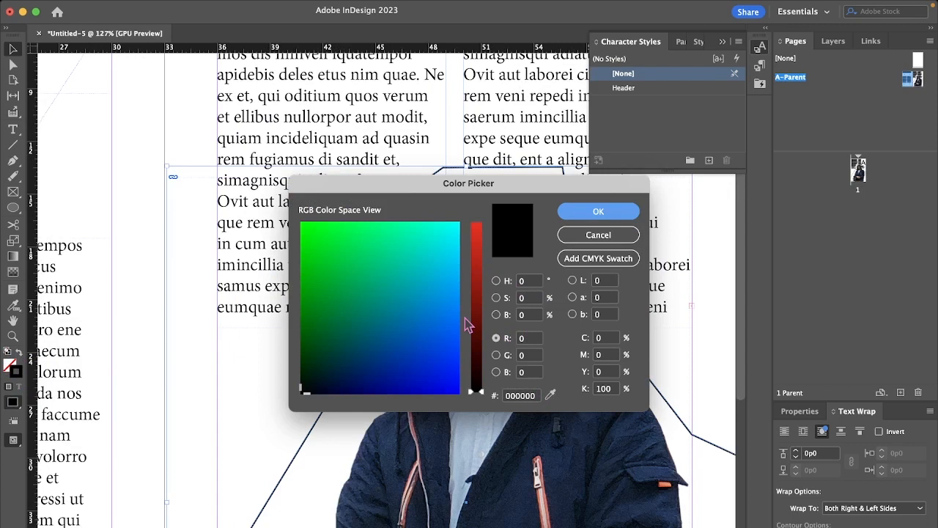
left_click(497, 280)
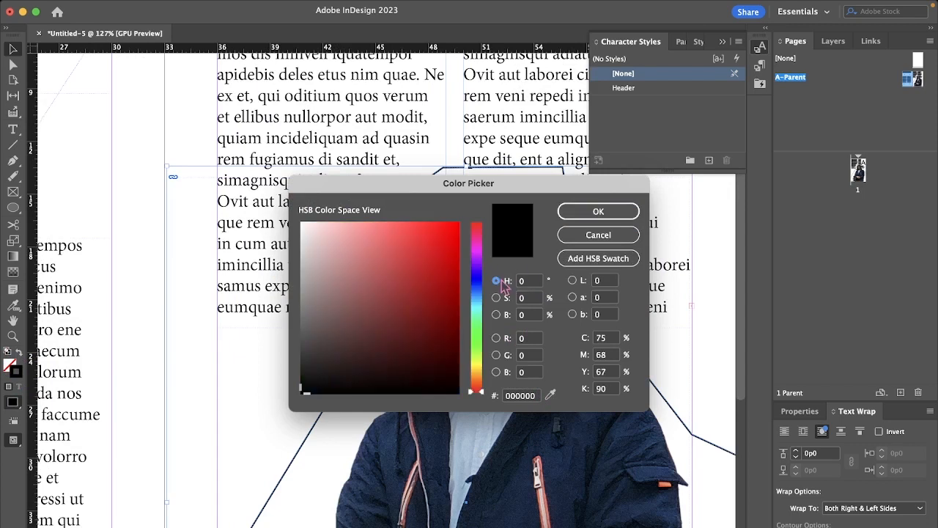
left_click_drag(407, 301, 210, 155)
left_click(618, 213)
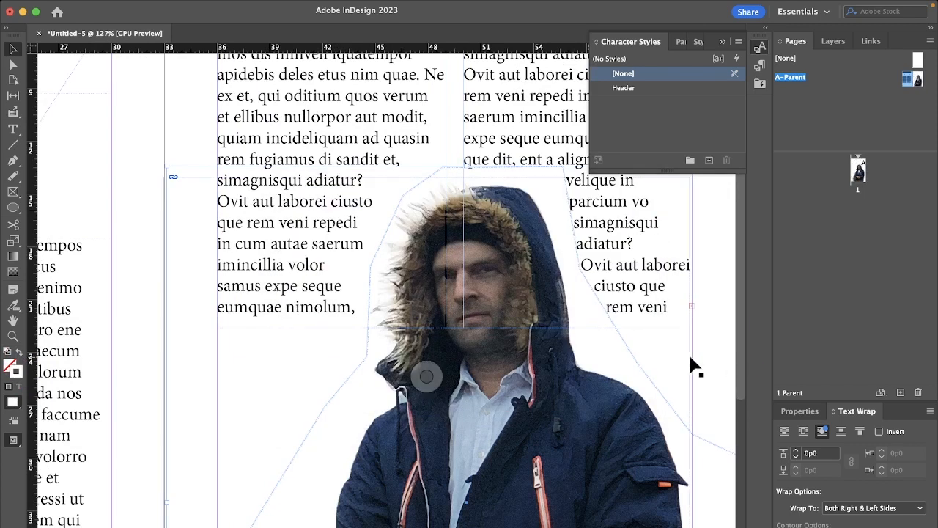
left_click(74, 78)
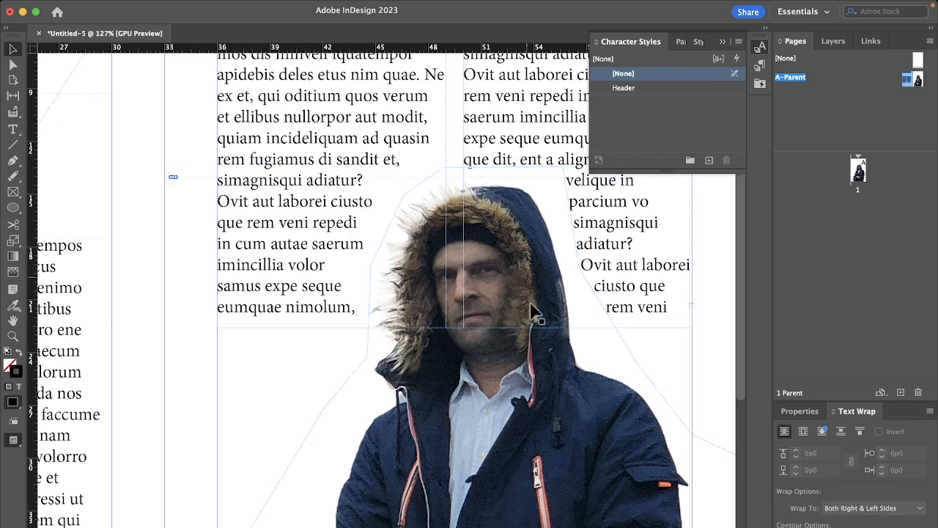
Step: Add A-Parent pages after page 1 until the document has six pages
scroll(533, 374, "down", 5)
scroll(533, 374, "down", 3)
scroll(533, 374, "left", 3)
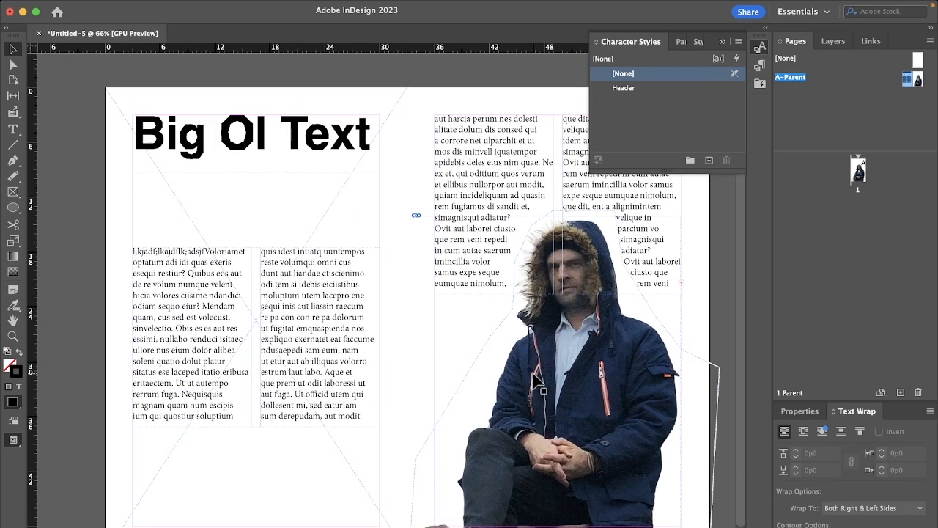
scroll(582, 345, "right", 3)
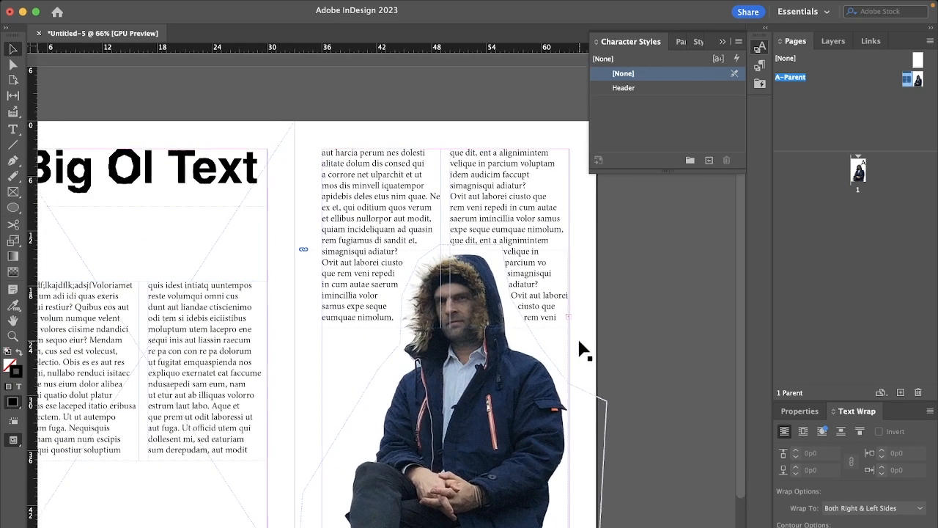
scroll(582, 377, "down", 2)
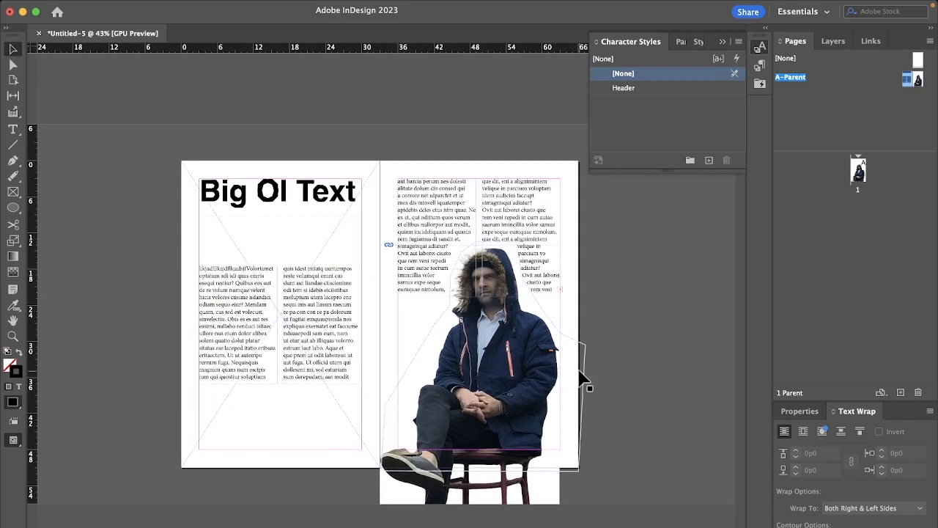
left_click_drag(867, 182, 862, 176)
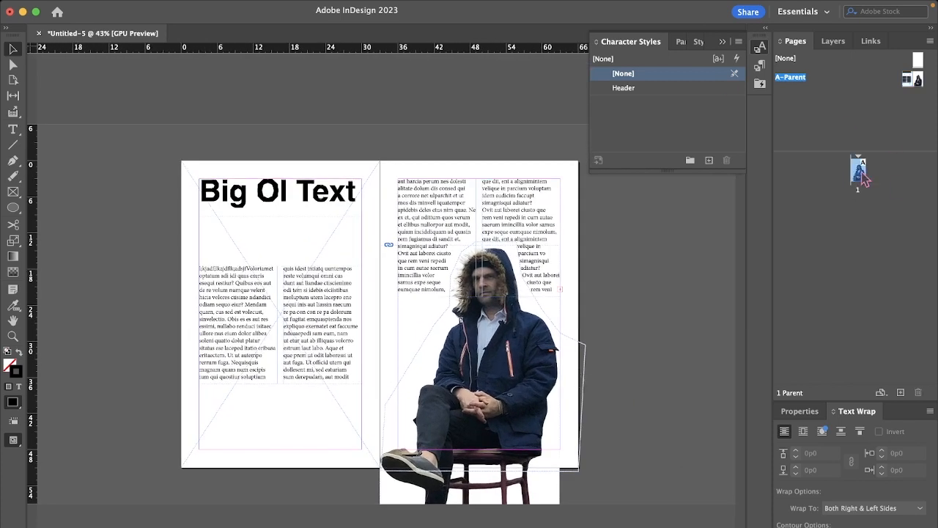
left_click(901, 392)
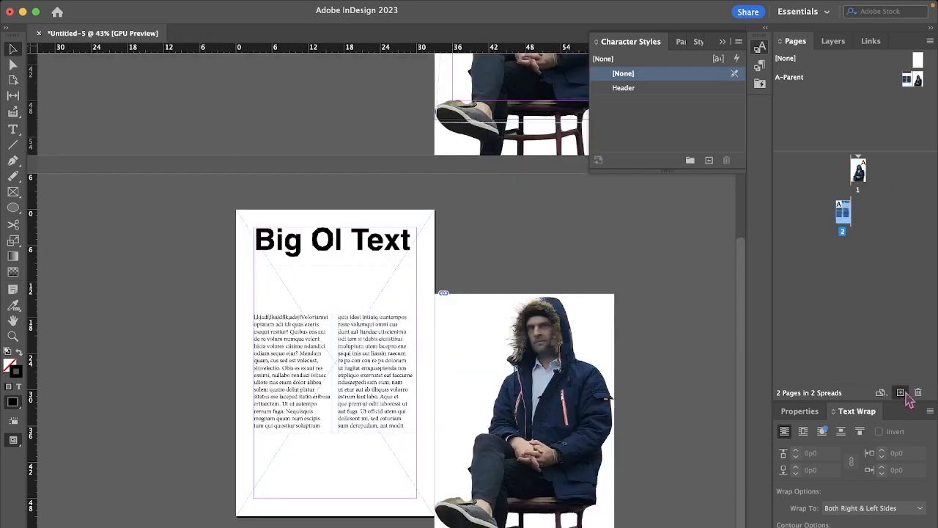
left_click(901, 392)
left_click(901, 392)
left_click(901, 392)
left_click(901, 392)
Step: Override the parent heading on page 2 and replace its text with "I Can Edit!!", then deselect it
scroll(600, 228, "up", 15)
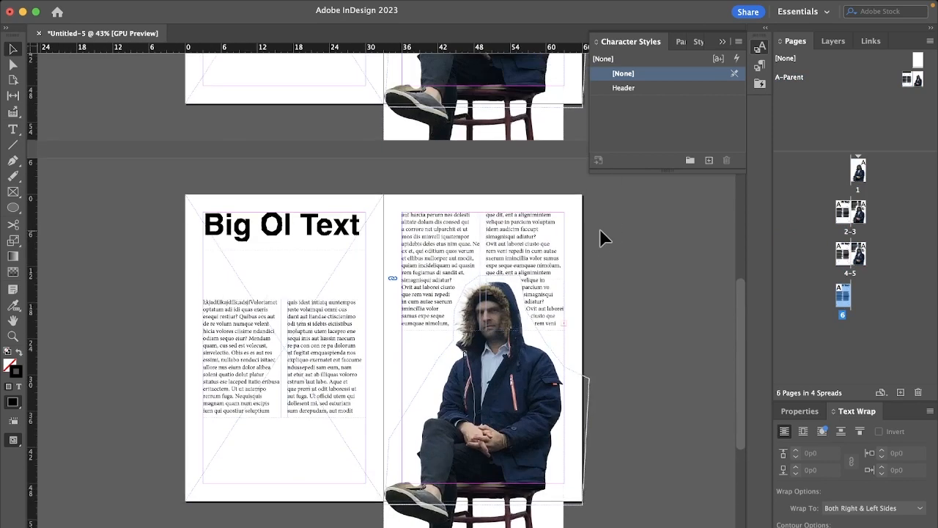
scroll(600, 228, "up", 10)
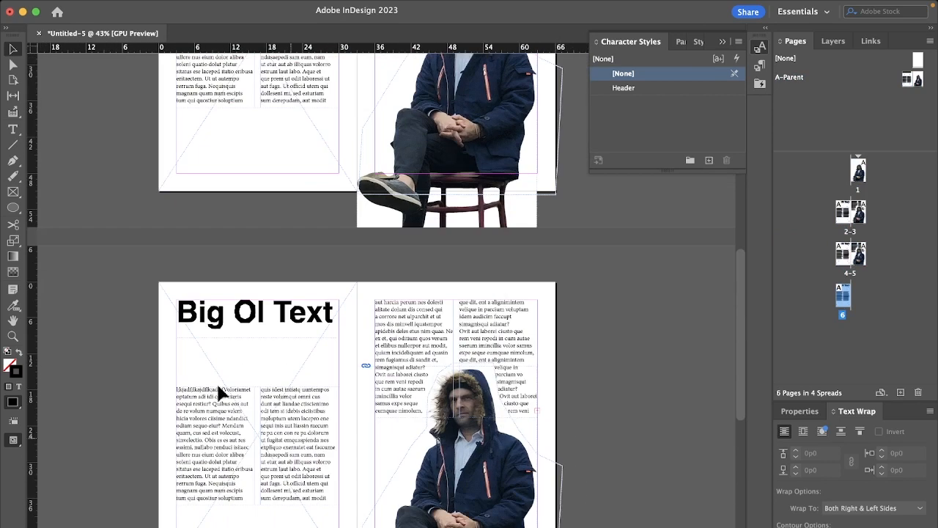
scroll(433, 301, "up", 5)
scroll(432, 300, "down", 10)
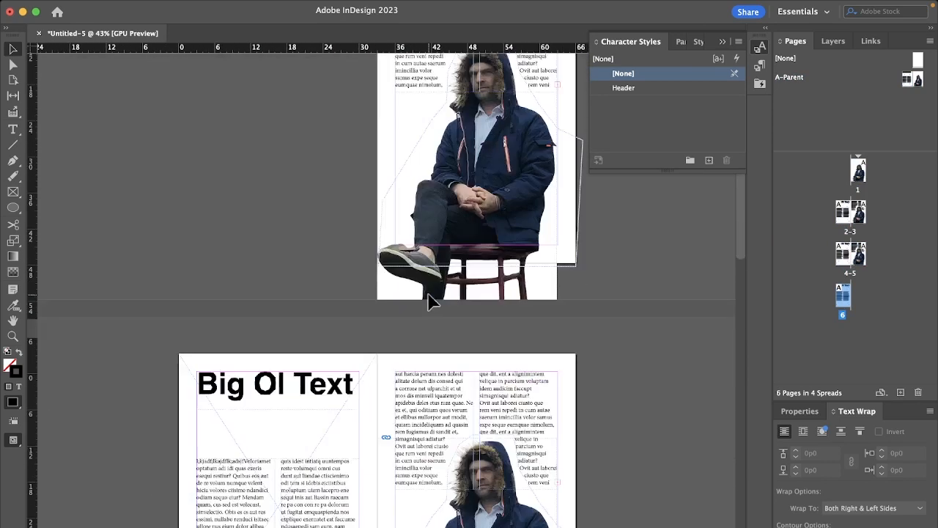
scroll(431, 301, "up", 6)
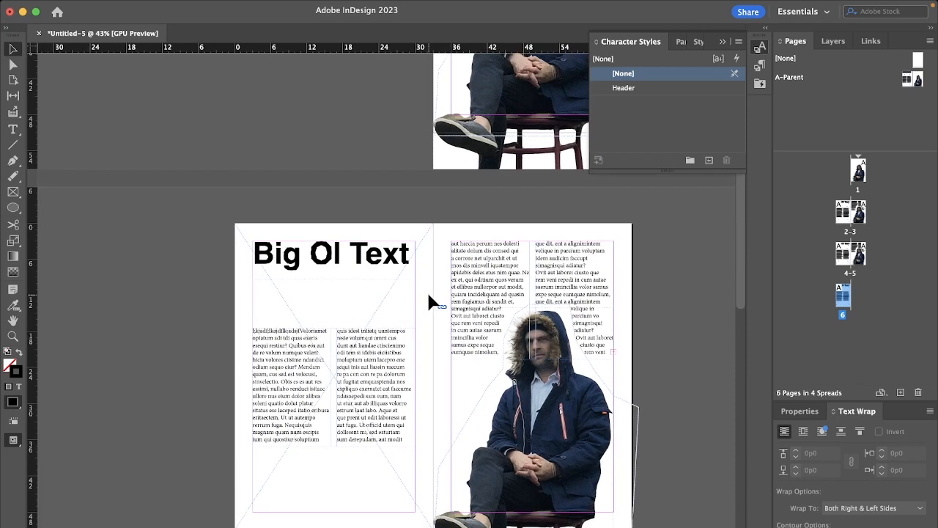
scroll(429, 295, "left", 3)
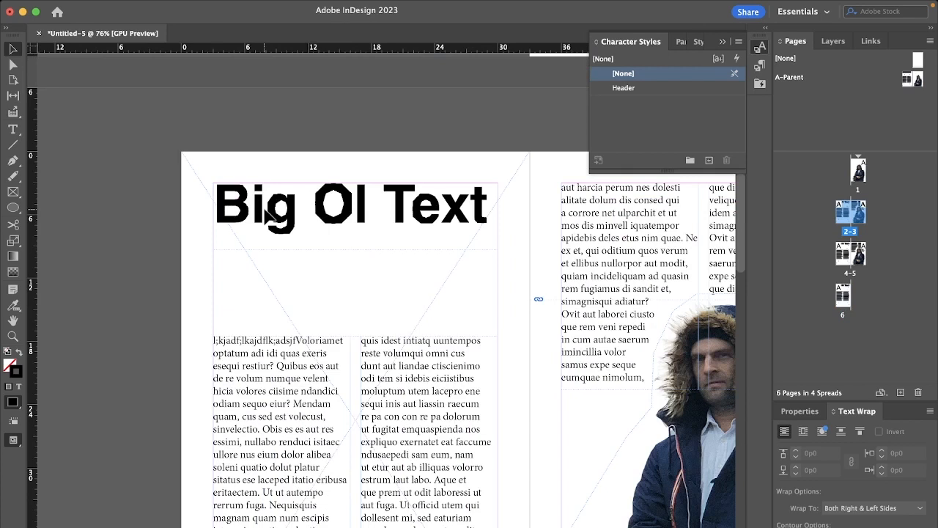
left_click(12, 129)
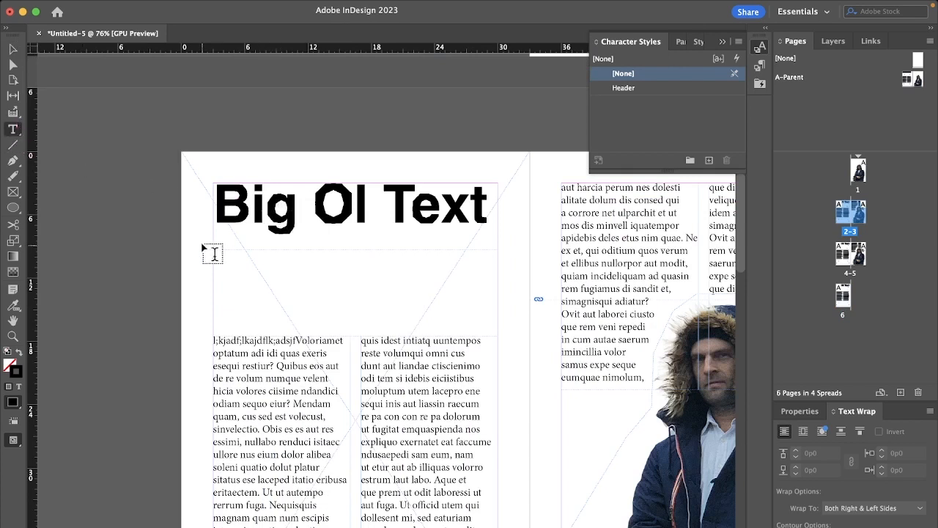
left_click(12, 50)
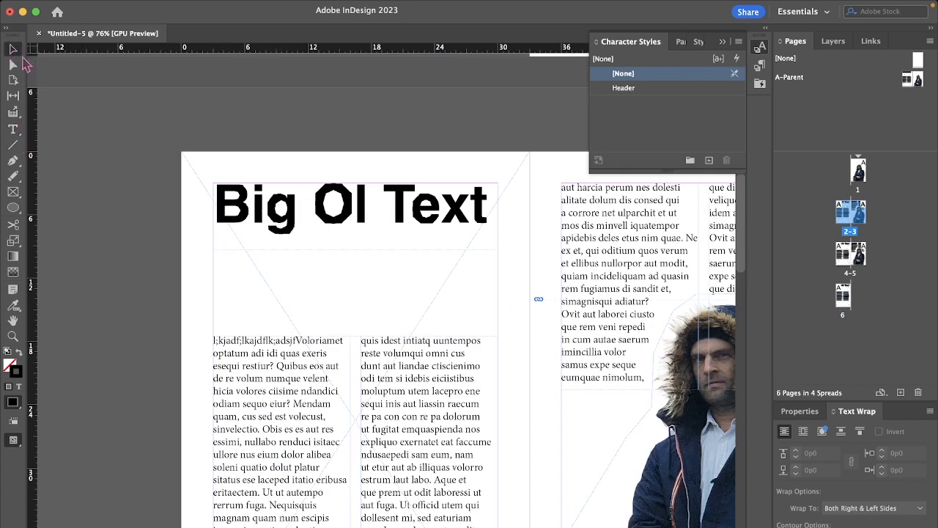
double_click(291, 218)
triple_click(275, 208)
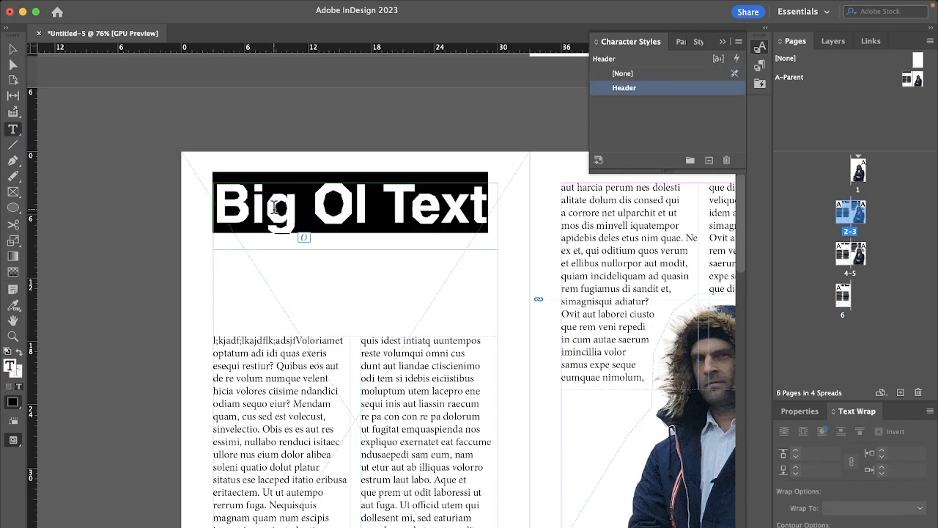
type("I Can Edit!!")
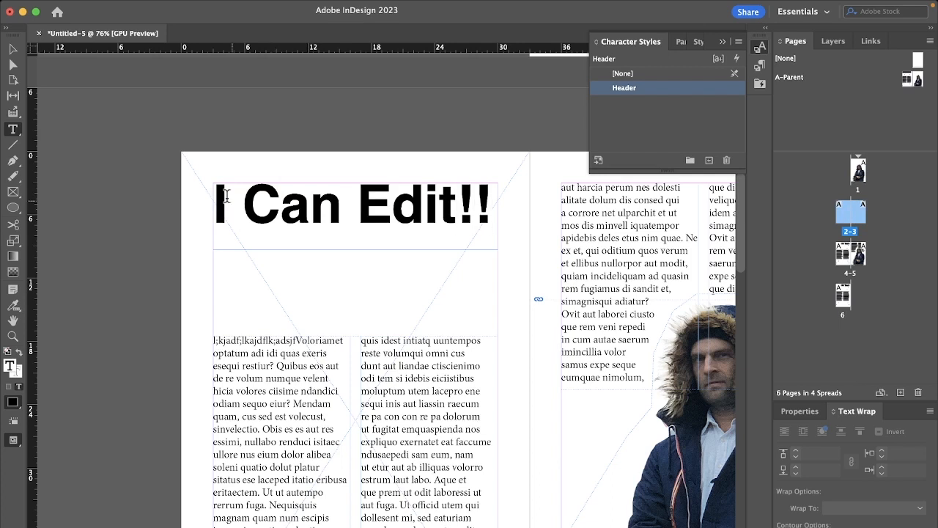
left_click(133, 247)
Step: Place the warrior image mreteaches_...cd09b07c.png from the Desktop into the full-page picture frame on page 2
scroll(617, 324, "down", 1)
scroll(617, 324, "right", 1)
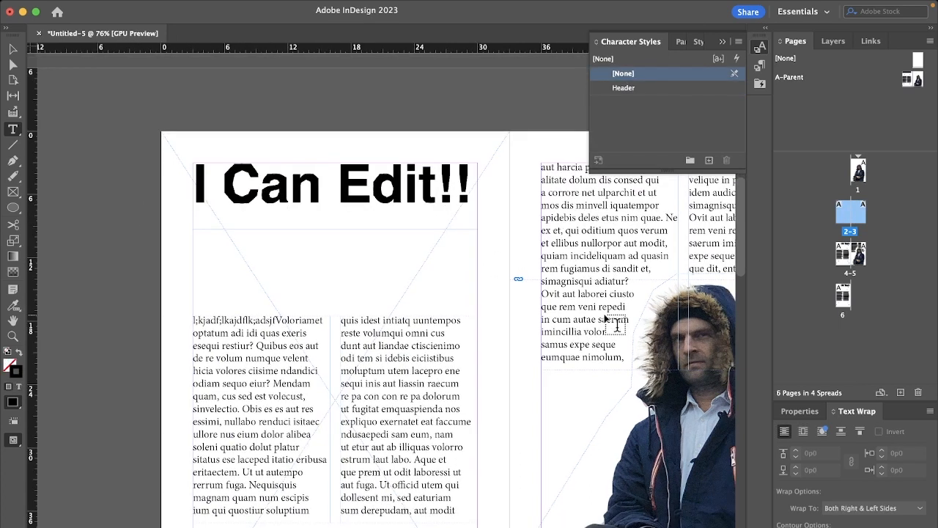
scroll(617, 324, "right", 2)
scroll(617, 324, "up", 1)
scroll(114, 255, "down", 3)
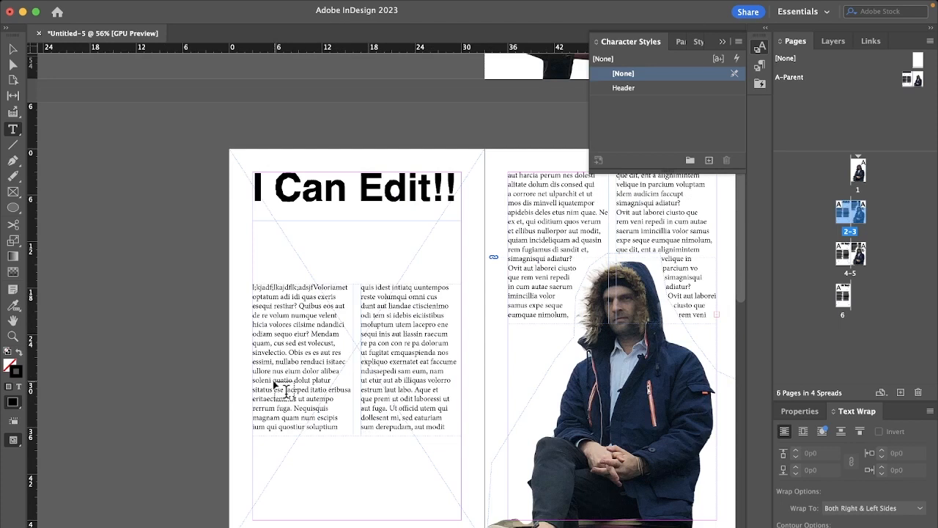
key("super+d")
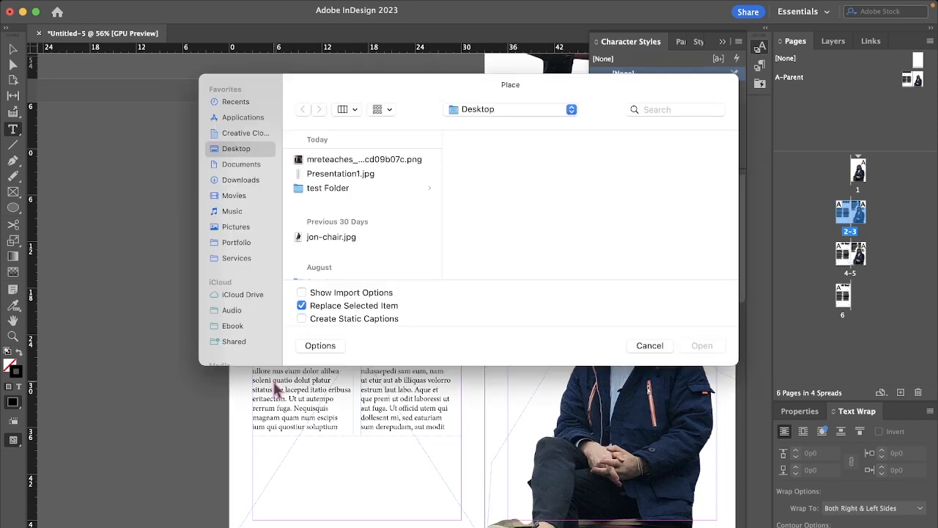
left_click(376, 160)
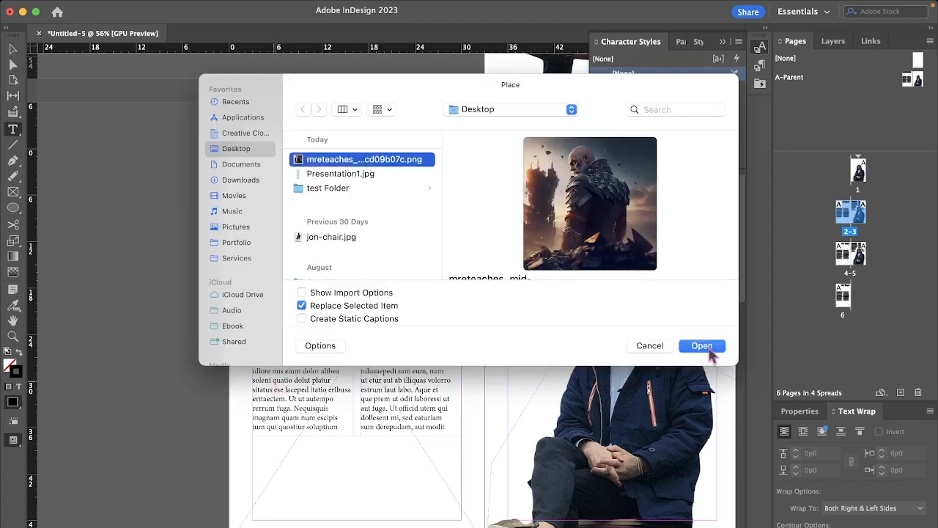
left_click(708, 352)
left_click(295, 252)
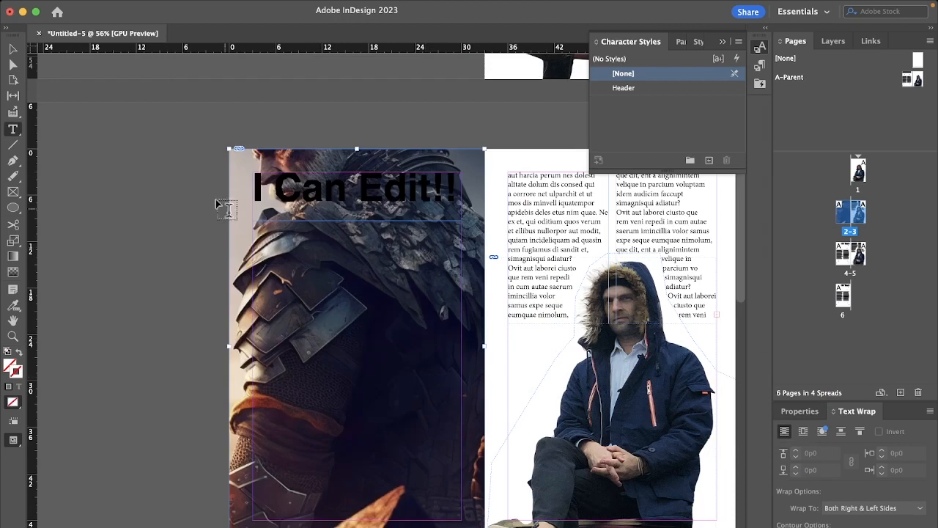
Step: Reposition the warrior image inside page 2's frame so his head sits just below the heading and the picture fills the page
key("v")
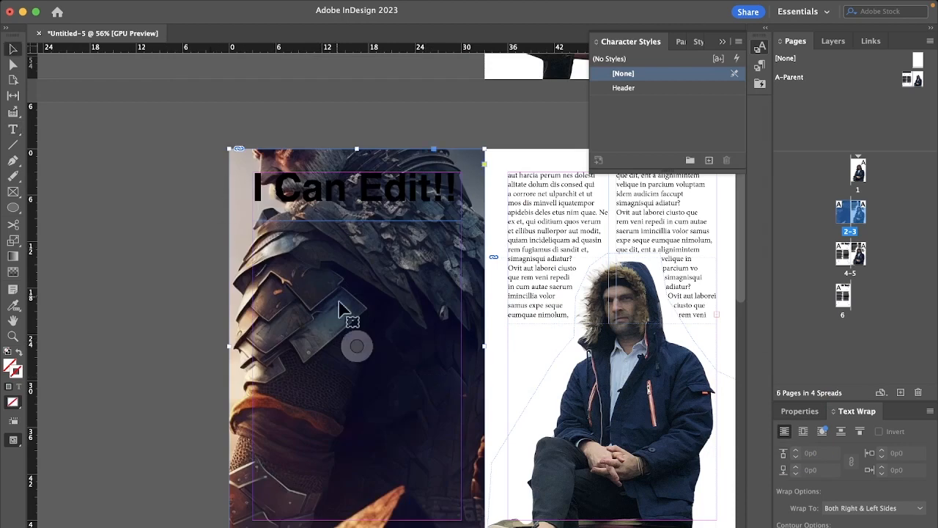
left_click_drag(358, 342, 404, 433)
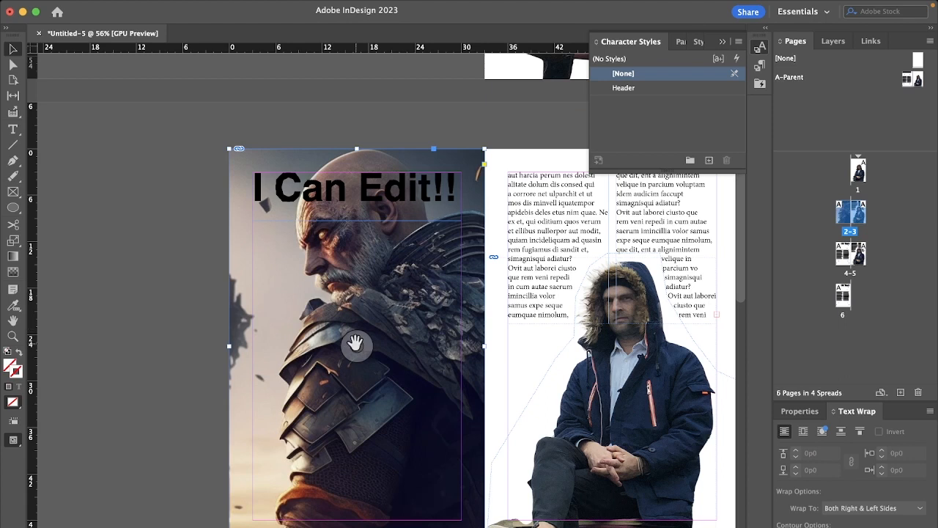
left_click_drag(357, 343, 335, 345)
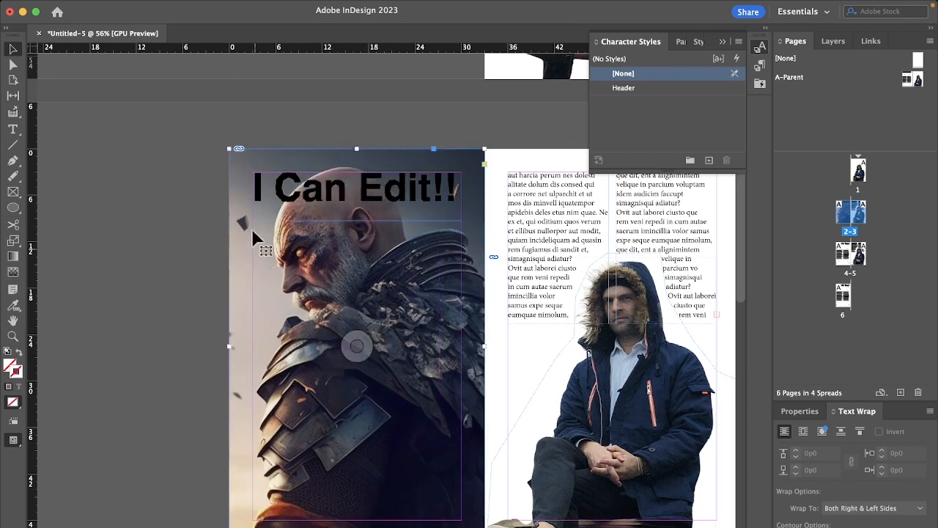
left_click_drag(356, 346, 389, 411)
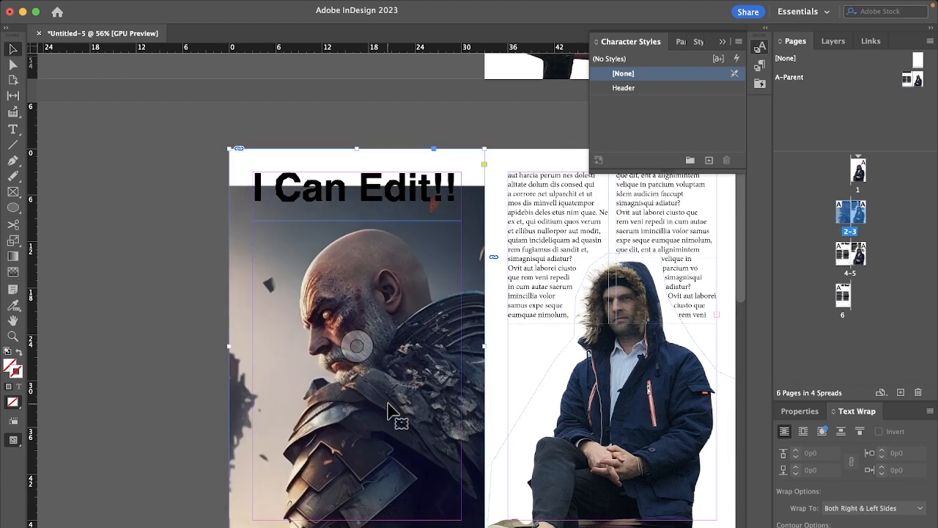
left_click_drag(356, 345, 326, 319)
Step: Deselect the image and compare the customised page 2 with the other A-Parent spreads down to page 6
scroll(513, 365, "right", 2)
scroll(514, 365, "down", 11)
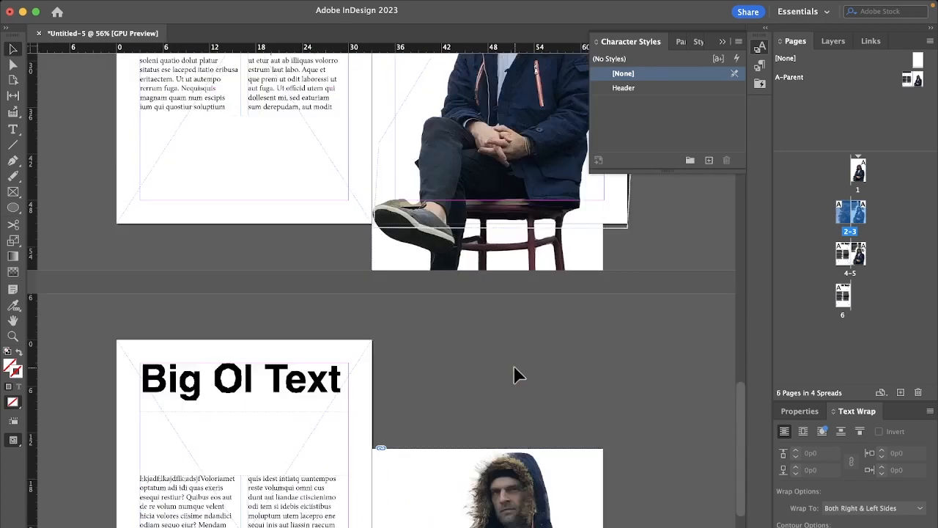
scroll(513, 365, "up", 16)
scroll(513, 374, "down", 8)
scroll(514, 374, "up", 2)
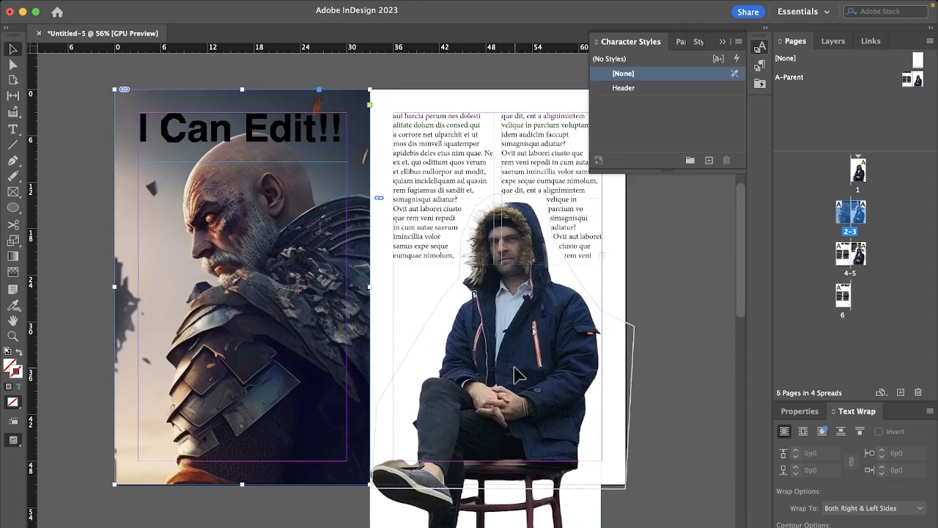
left_click(423, 156)
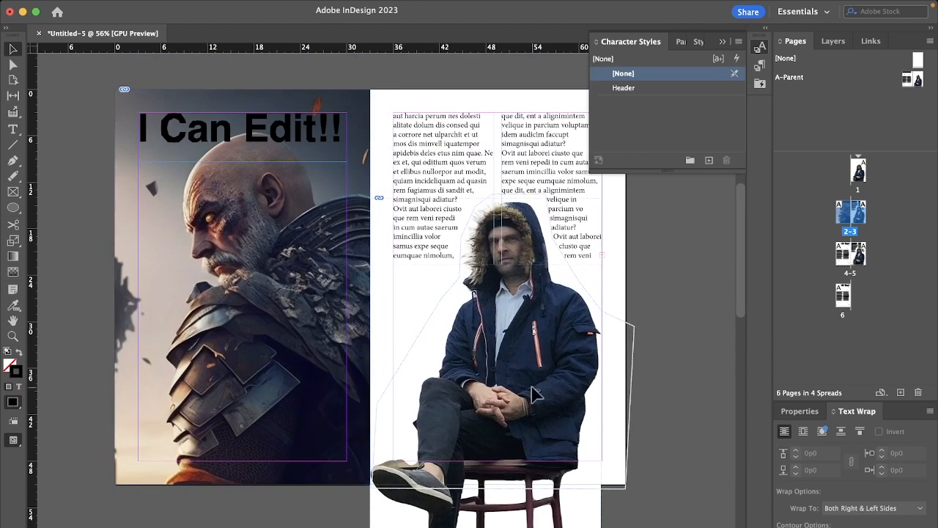
scroll(534, 394, "down", 8)
scroll(533, 389, "up", 4)
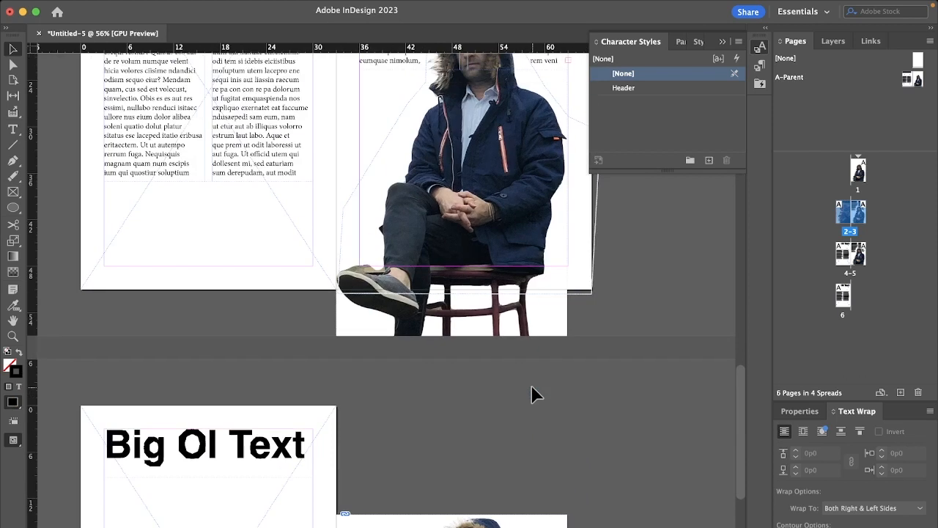
scroll(530, 384, "down", 4)
Step: Start packaging the publication and save the document as test on the Desktop
left_click(94, 7)
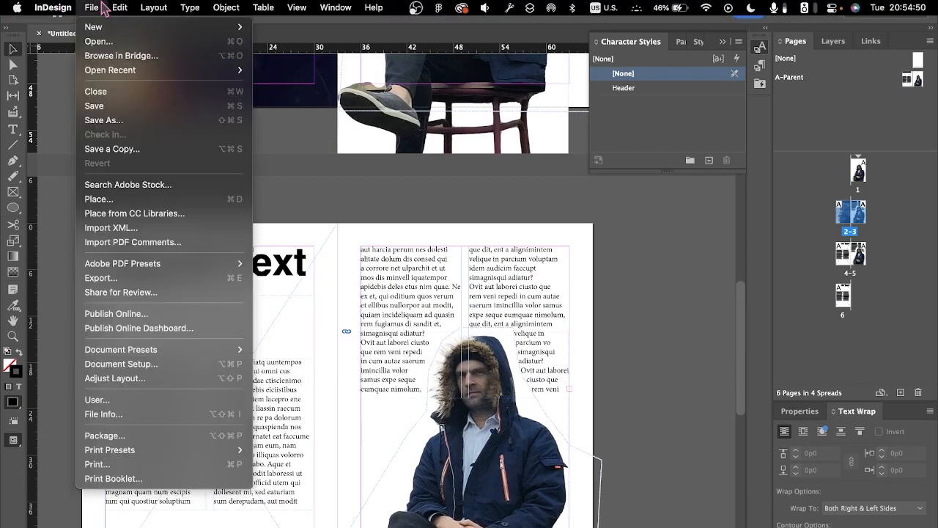
left_click(120, 436)
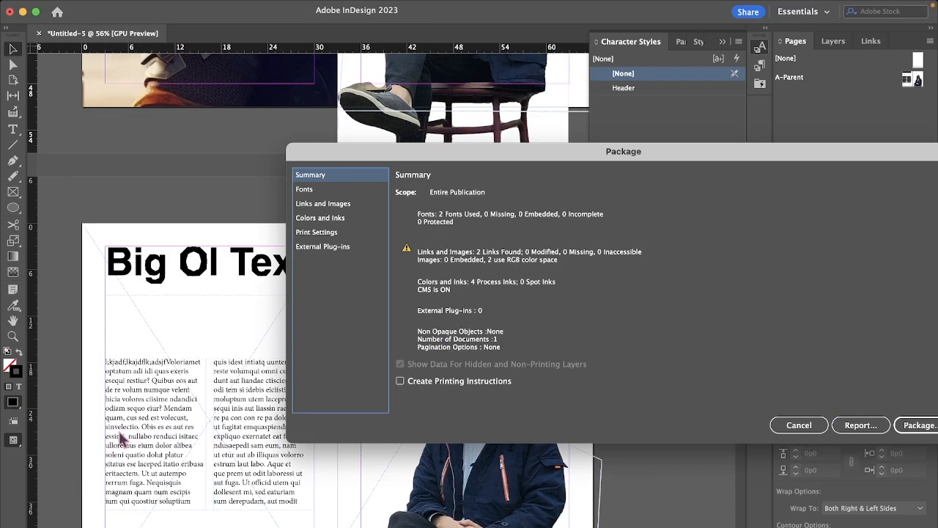
left_click(919, 425)
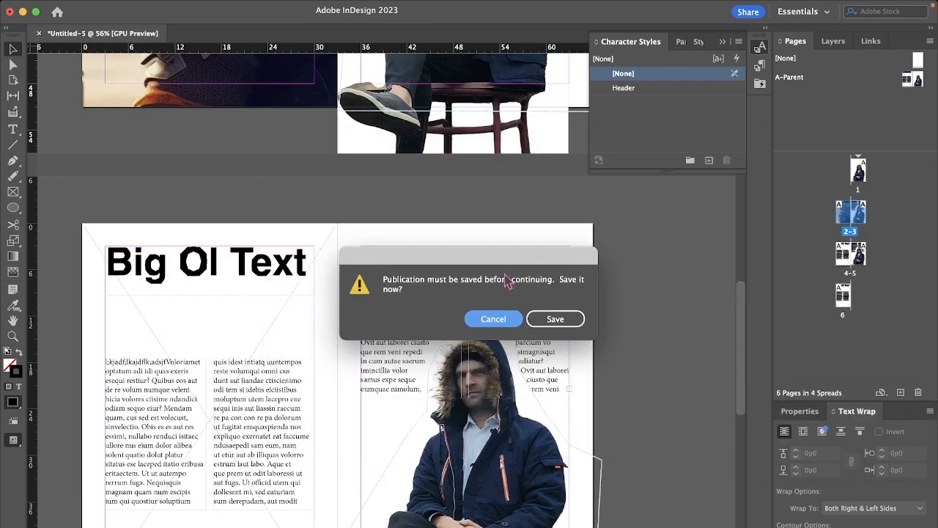
left_click(555, 319)
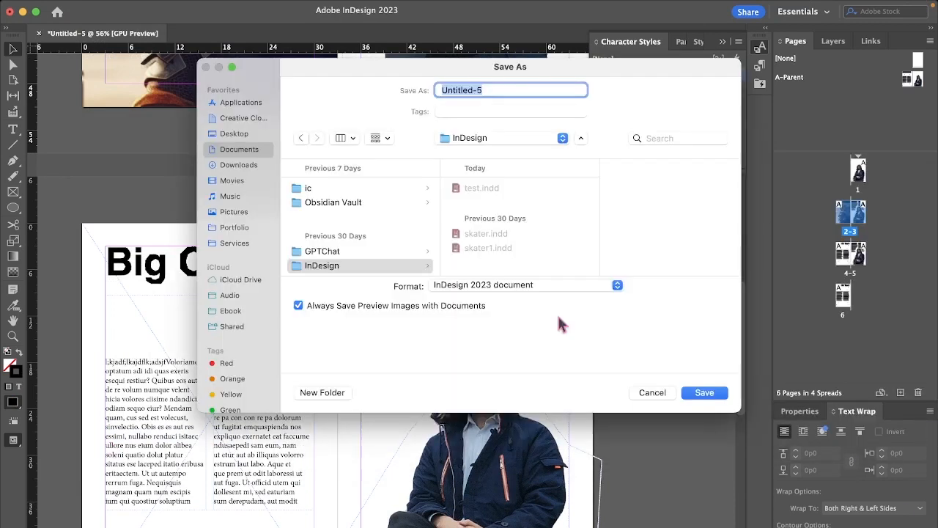
type("test")
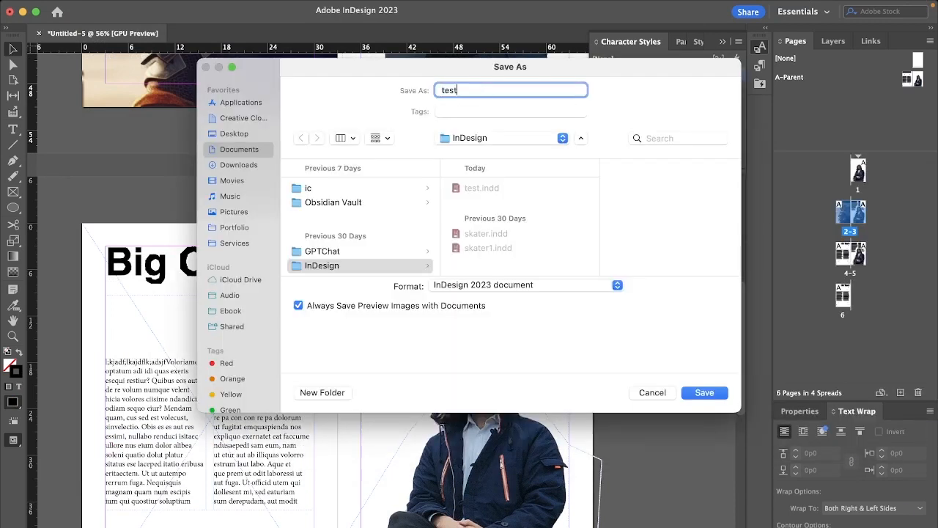
key("super+d")
key("Return")
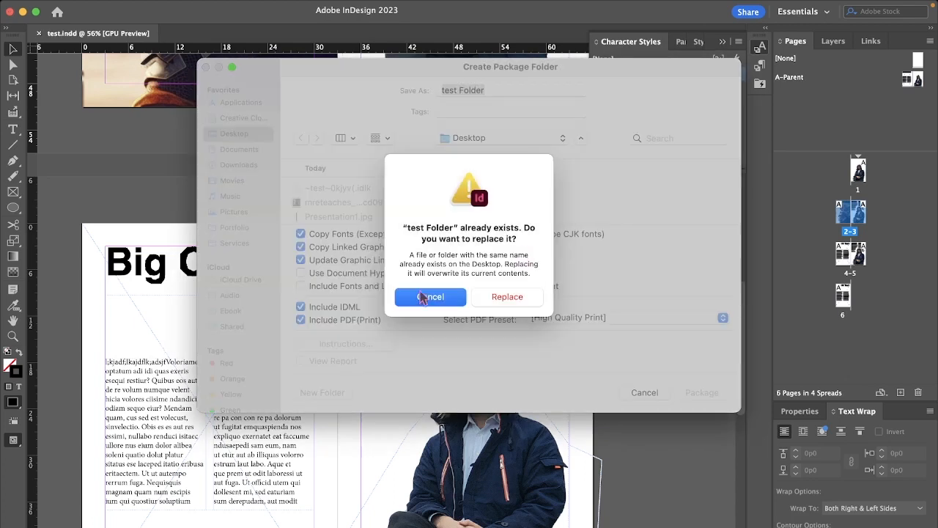
Step: Package the publication into a new Desktop folder named test Folder1 instead of replacing test Folder, accepting the warnings
left_click(423, 296)
left_click(513, 90)
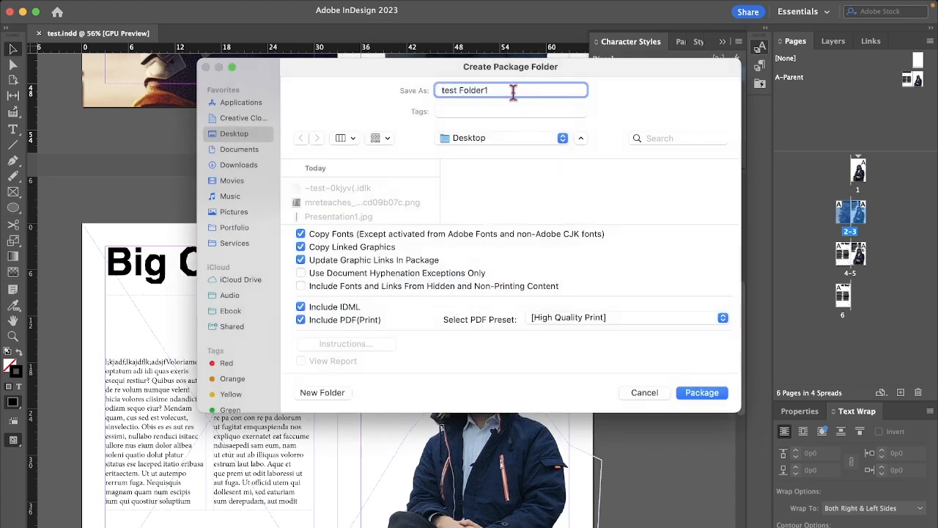
left_click(689, 394)
left_click(597, 360)
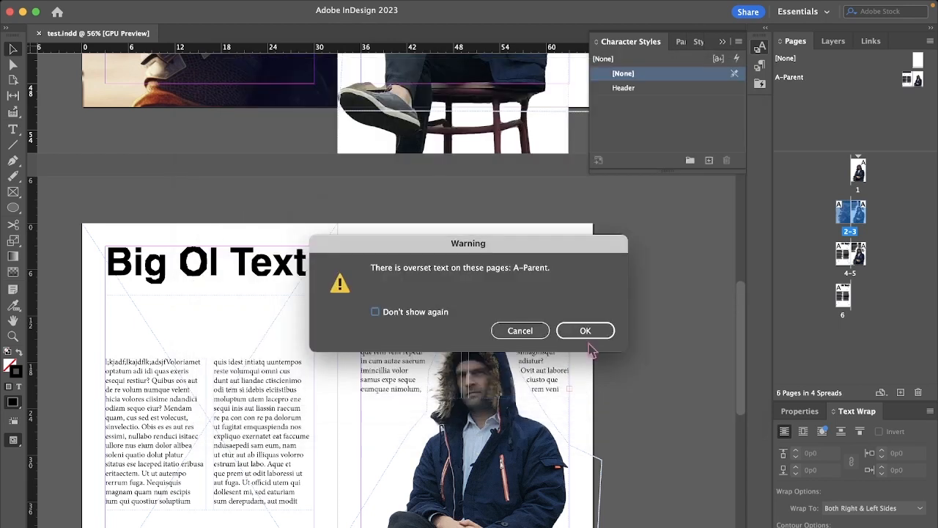
left_click(590, 331)
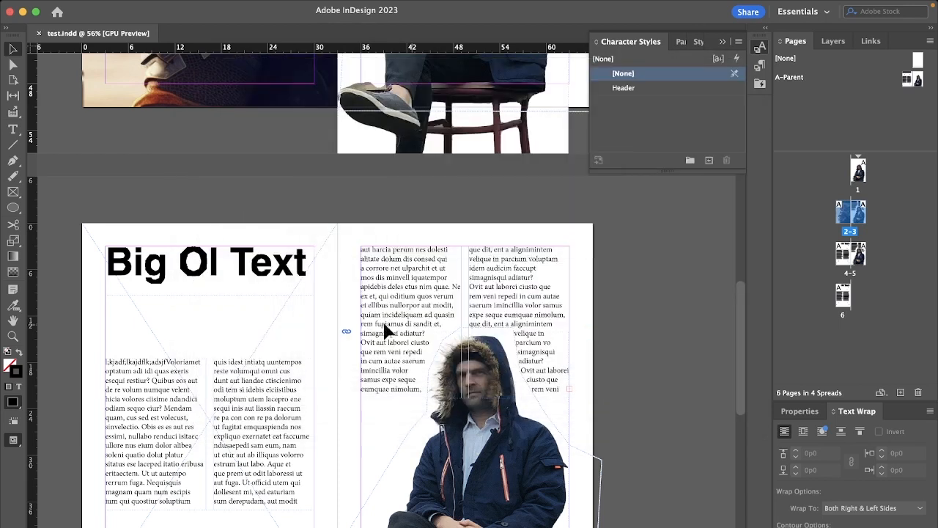
Step: Switch to Finder, open test Folder1 on the Desktop, and examine its Document fonts and Links folders, previewing the linked images
key("super+Tab")
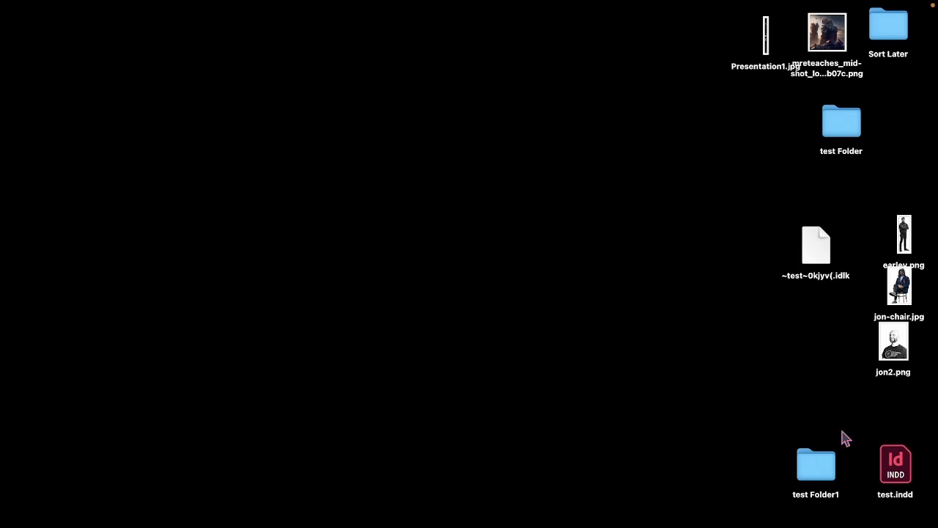
double_click(812, 462)
left_click(287, 49)
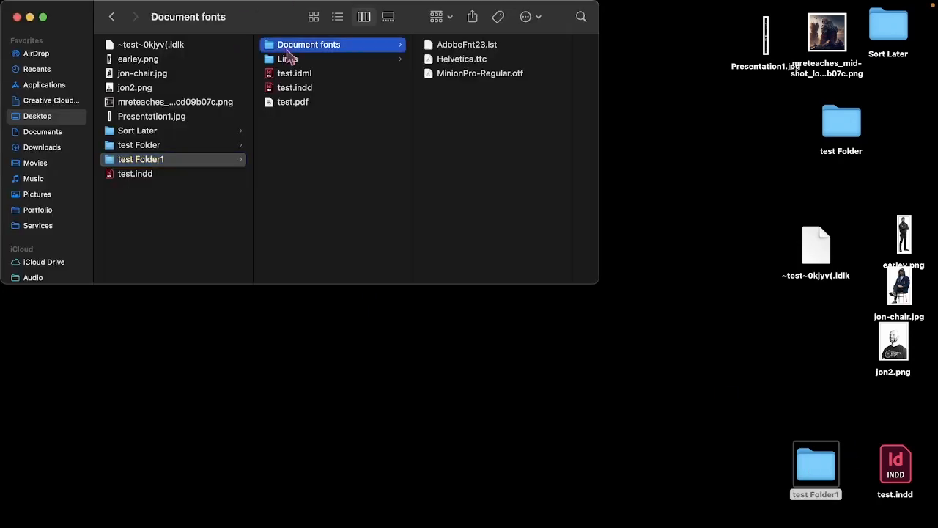
left_click(310, 59)
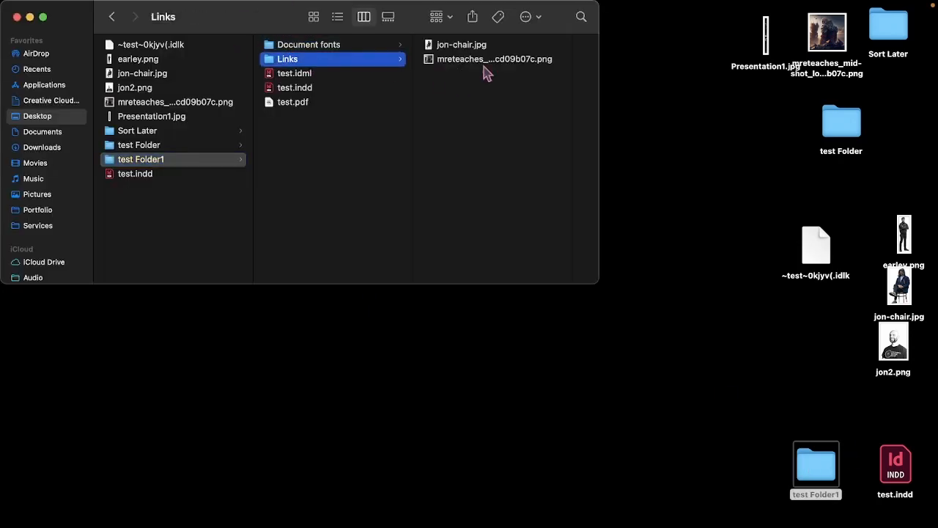
key("Right")
key("space")
key("Down")
key("space")
key("Left")
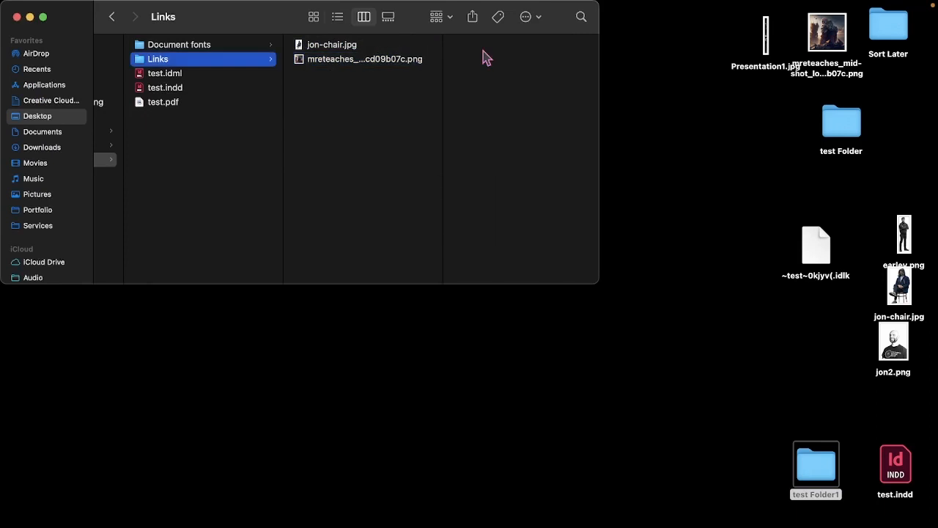
Step: Open test.pdf from the package folder, look through its pages, and close it
key("Down")
key("Down")
key("Down")
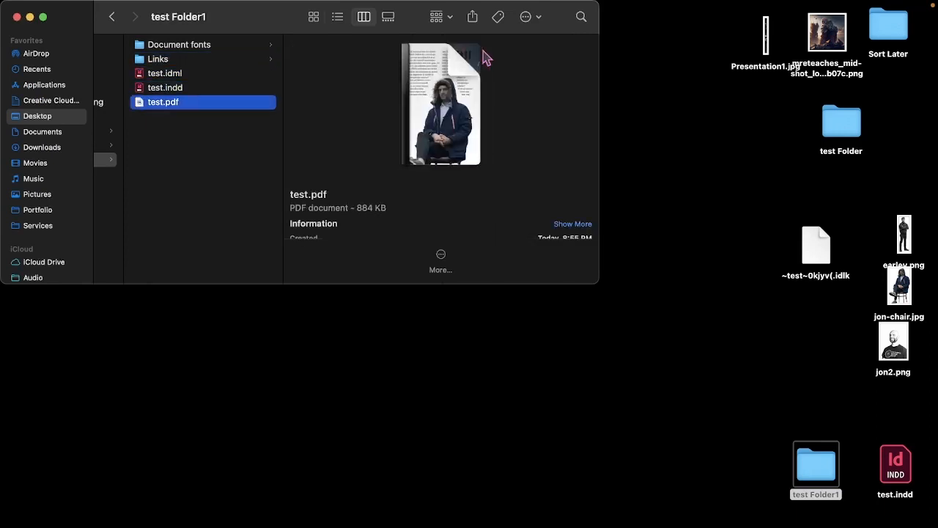
double_click(144, 106)
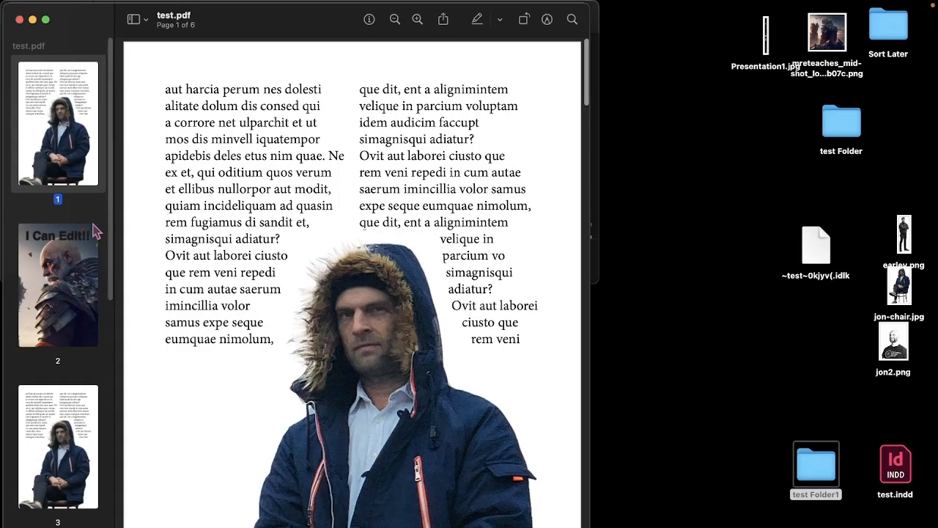
left_click(66, 260)
left_click(56, 431)
scroll(56, 425, "down", 8)
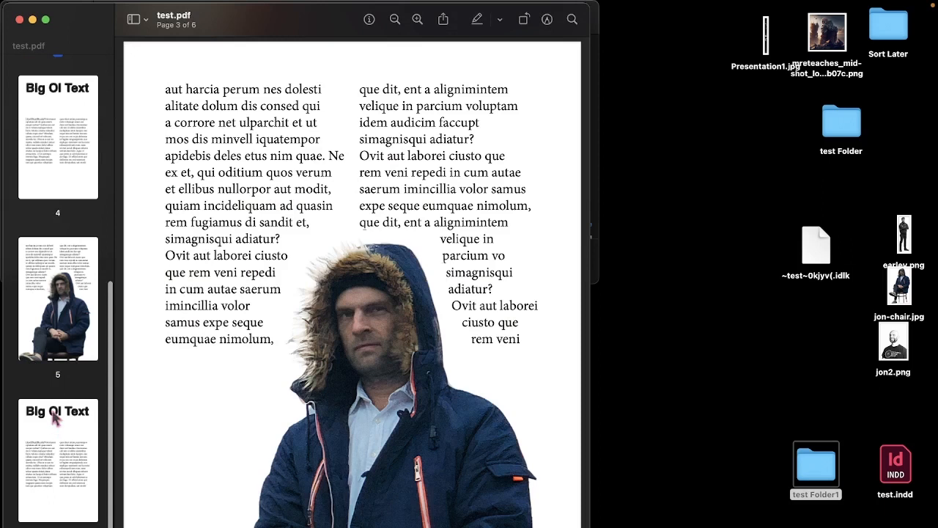
left_click(56, 286)
left_click(55, 172)
scroll(52, 191, "up", 8)
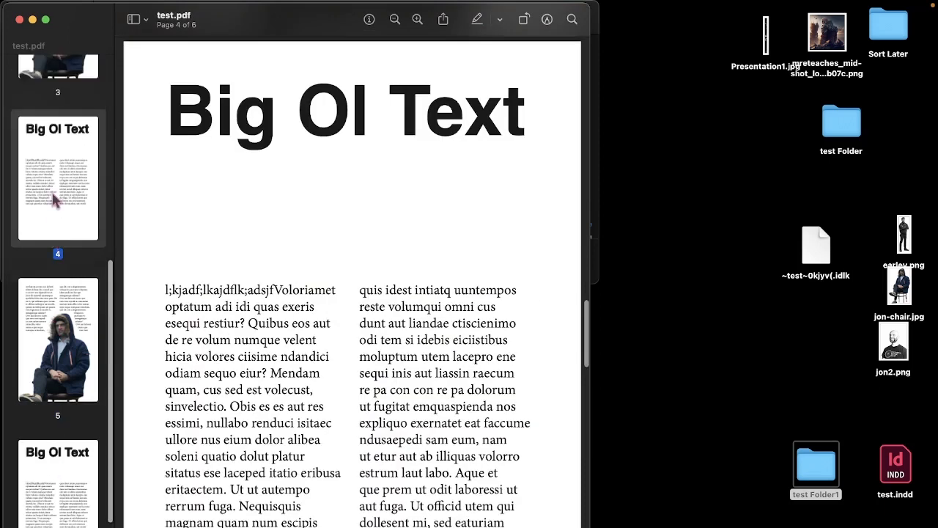
left_click(20, 20)
key("super+Tab")
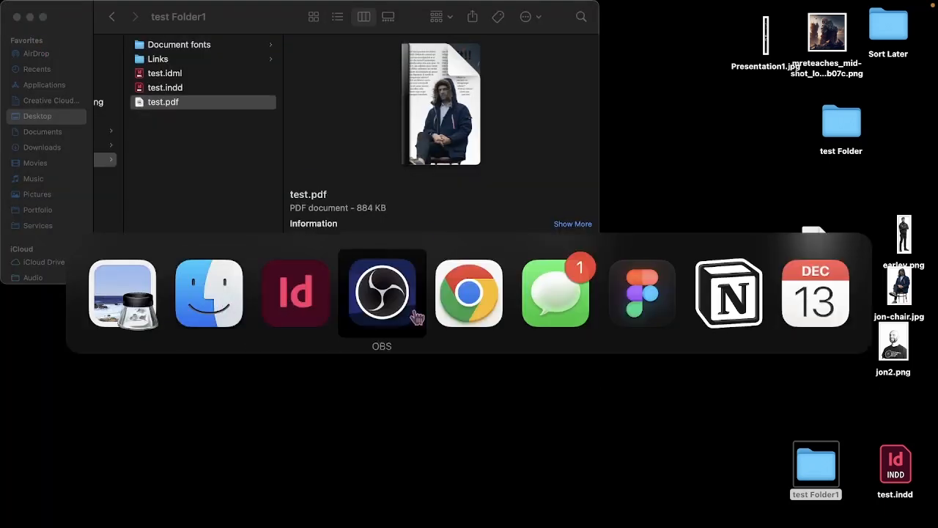